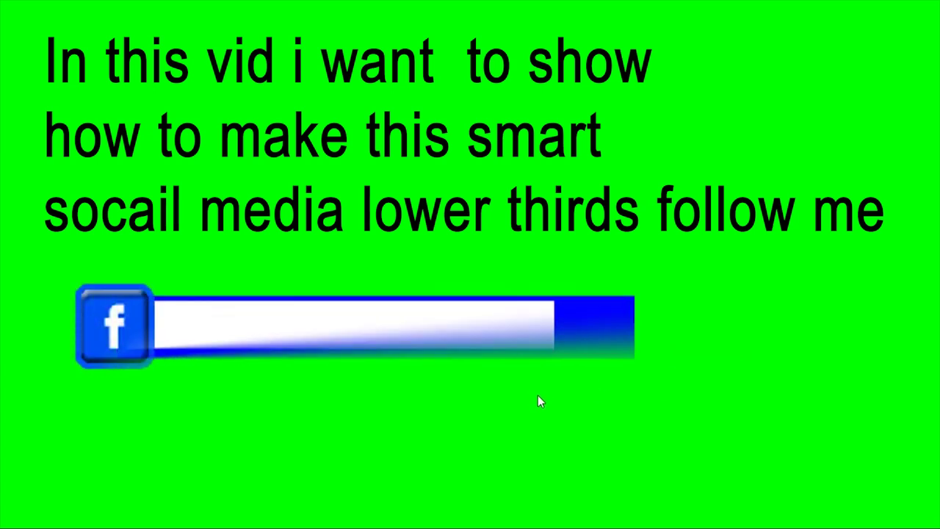
Leave the full-screen preview of the finished lower third and return to the editor.
key("Escape")
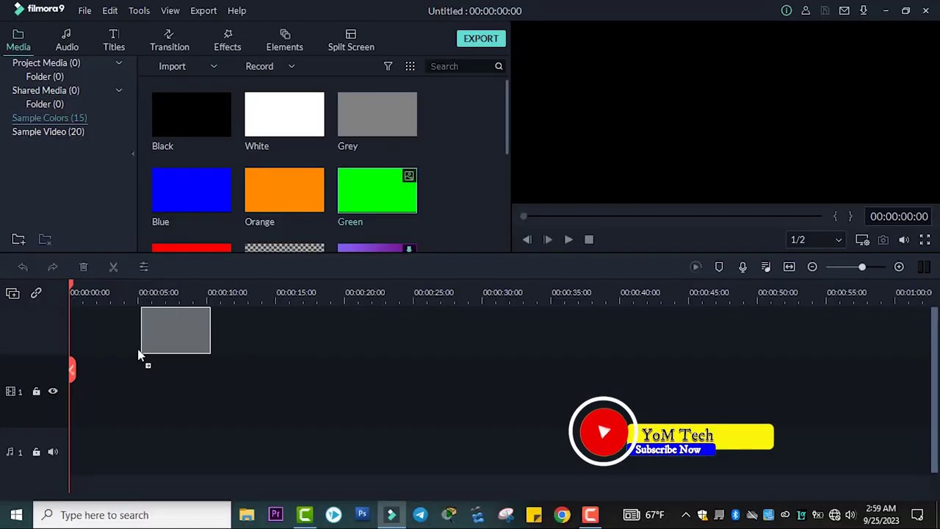
Place the Green colour clip on track 1 and stretch it to about 45 seconds.
left_click_drag(493, 224, 74, 412)
left_click_drag(137, 393, 698, 393)
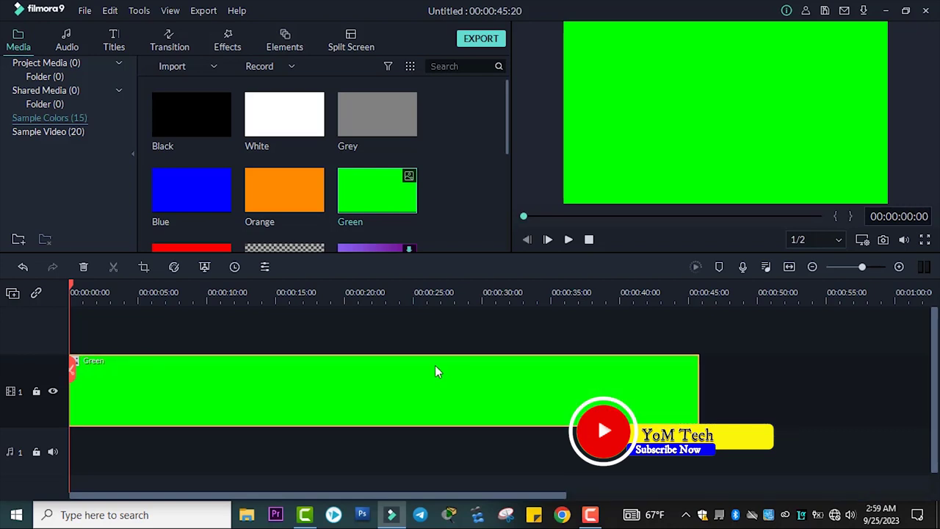
left_click(316, 293)
Add Title 29 on a new track around 17 seconds and delete its Lorem Ipsum text.
left_click(114, 43)
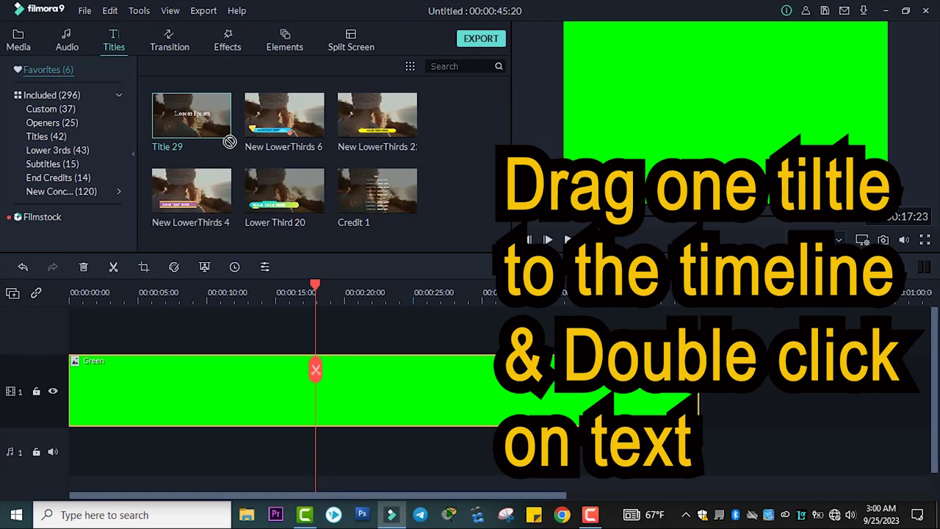
left_click_drag(230, 141, 339, 355)
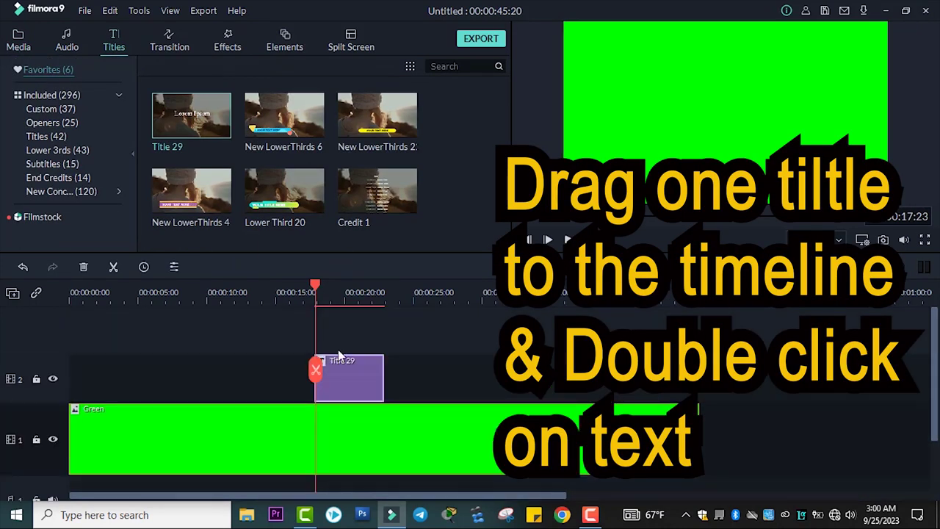
left_click(353, 298)
double_click(373, 379)
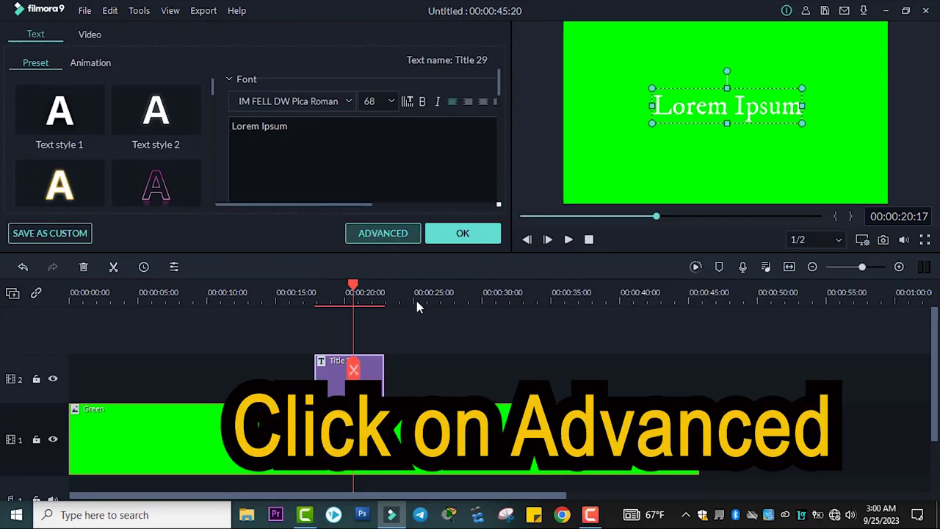
key("Delete")
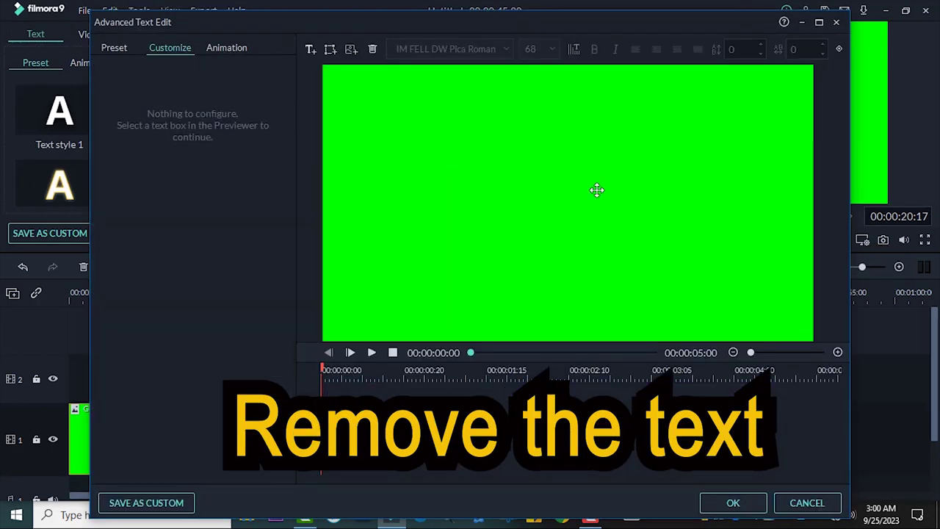
Add a rectangle shape without placeholder text and stretch it into a wide, low pill.
left_click(263, 67)
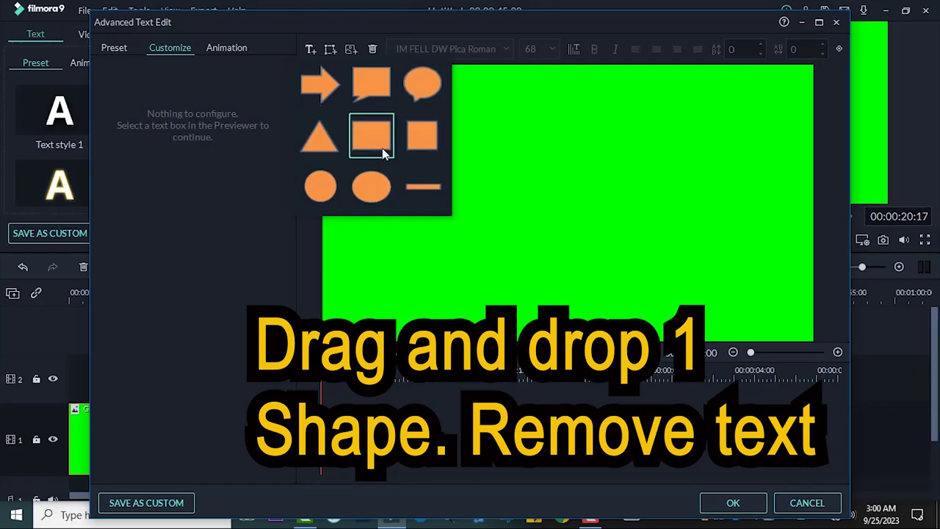
left_click(371, 136)
key("BackSpace")
key("BackSpace")
key("BackSpace")
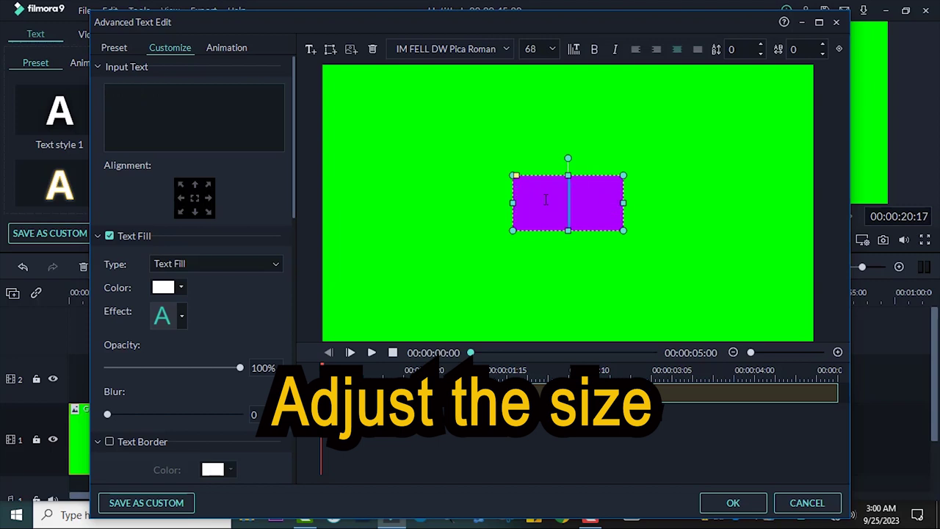
left_click_drag(514, 176, 440, 193)
left_click_drag(625, 212, 683, 211)
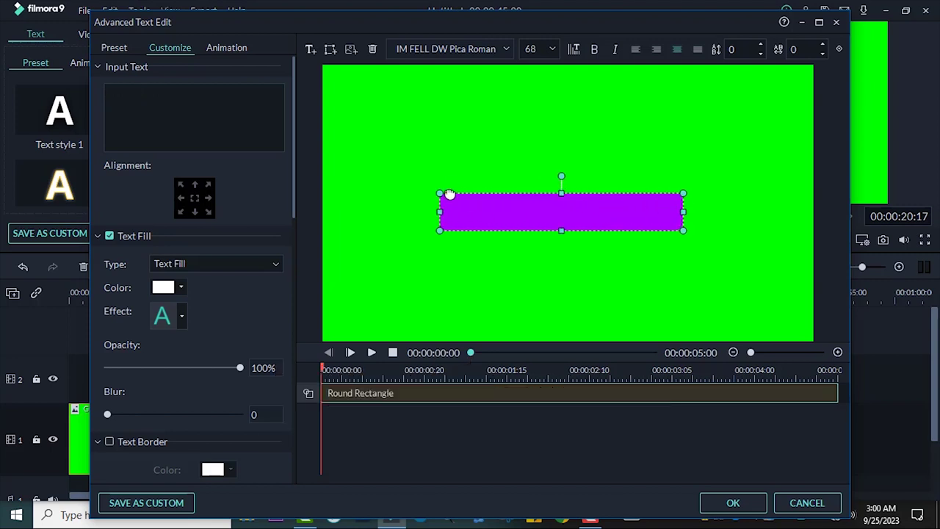
left_click_drag(464, 197, 451, 255)
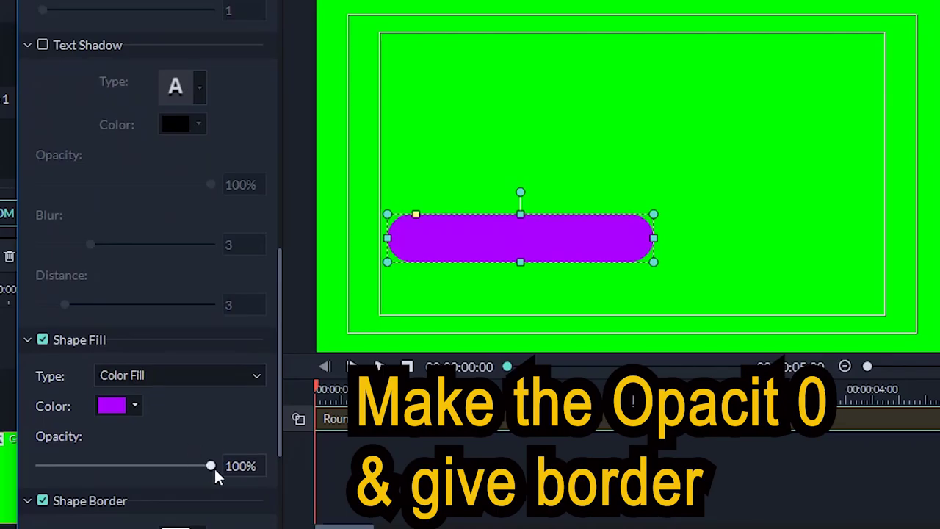
Make the pill's fill 0% opaque with a size-8 white border, and shorten it slightly.
left_click_drag(170, 465, 25, 465)
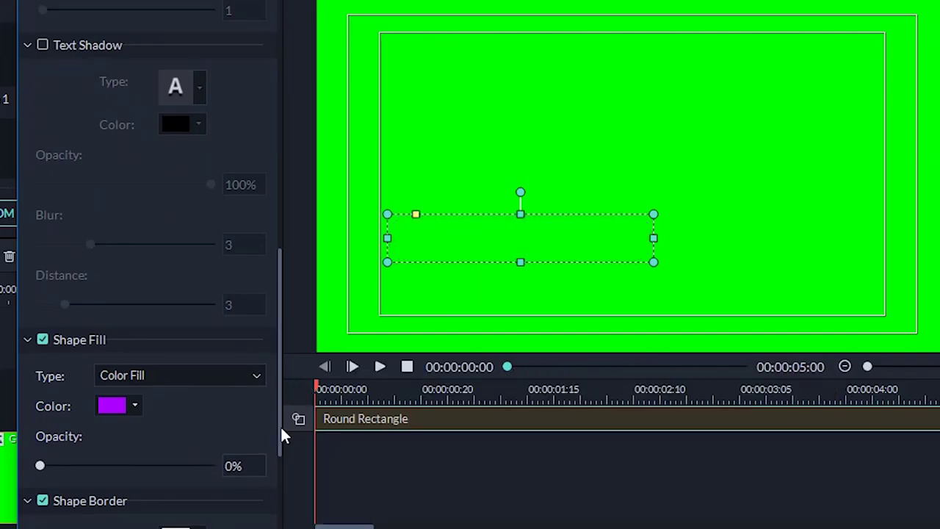
scroll(283, 437, "down", 5)
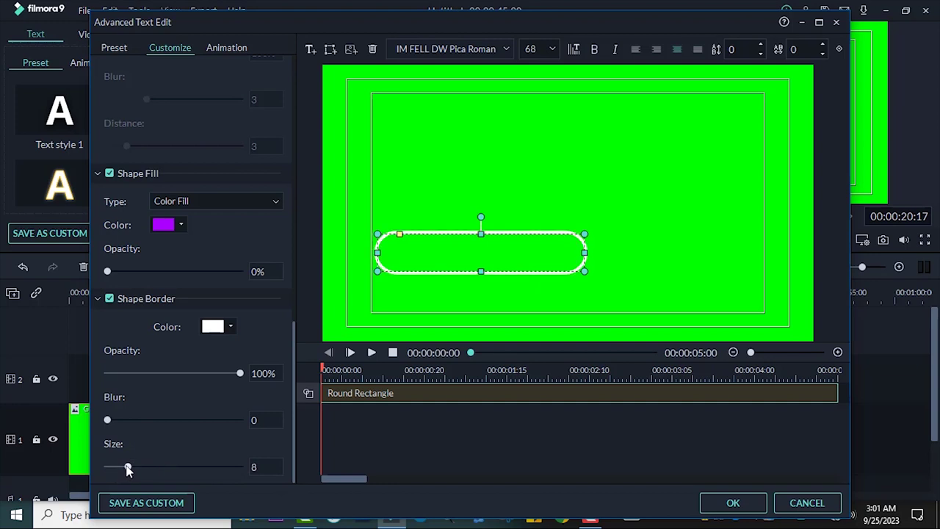
mouse_move(481, 271)
left_mouse_down()
mouse_move(481, 260)
mouse_move(457, 254)
left_mouse_up()
Add a 'follow me' text box in Arial and move it into the pill.
left_click(310, 48)
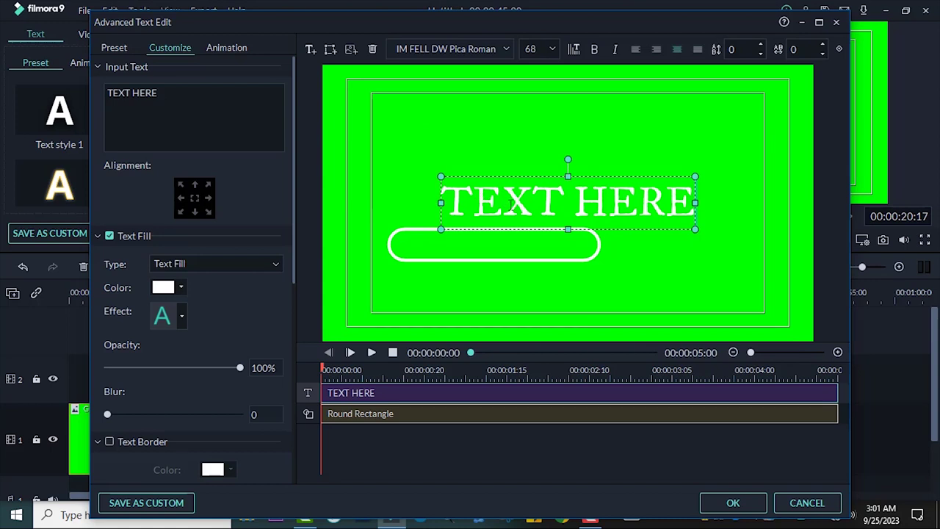
type("follow me")
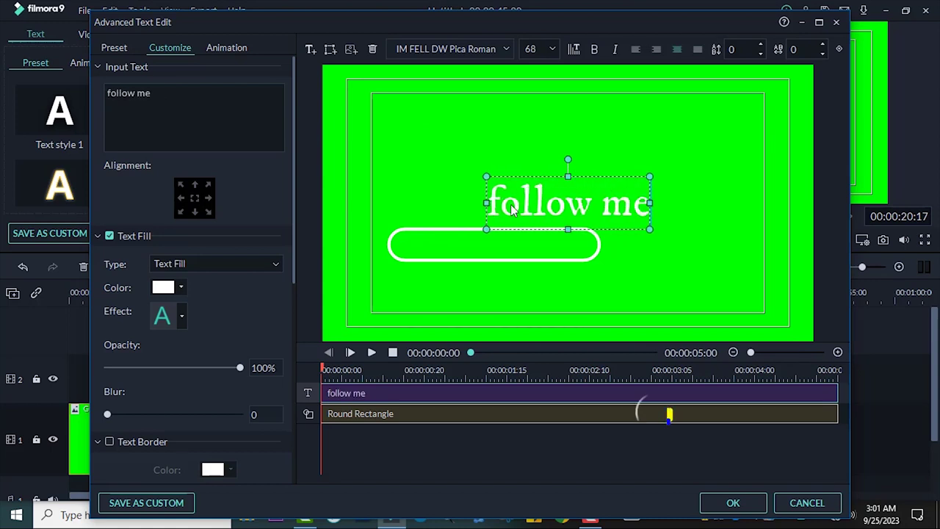
left_click(506, 48)
scroll(476, 104, "up", 10)
scroll(497, 113, "up", 10)
scroll(434, 150, "down", 2)
scroll(433, 151, "down", 3)
left_click(433, 168)
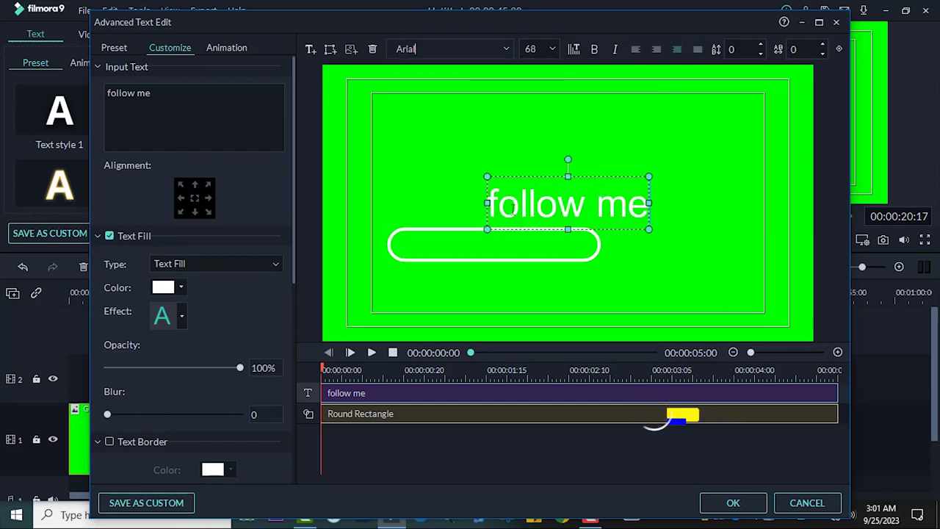
mouse_move(637, 184)
left_mouse_down()
mouse_move(577, 222)
mouse_move(525, 228)
mouse_move(551, 237)
mouse_move(491, 250)
left_mouse_up()
Make the follow me text black and shorten the pill to fit it.
left_click(181, 287)
left_click(178, 291)
left_click(600, 243)
left_click_drag(566, 245, 557, 245)
left_click(521, 165)
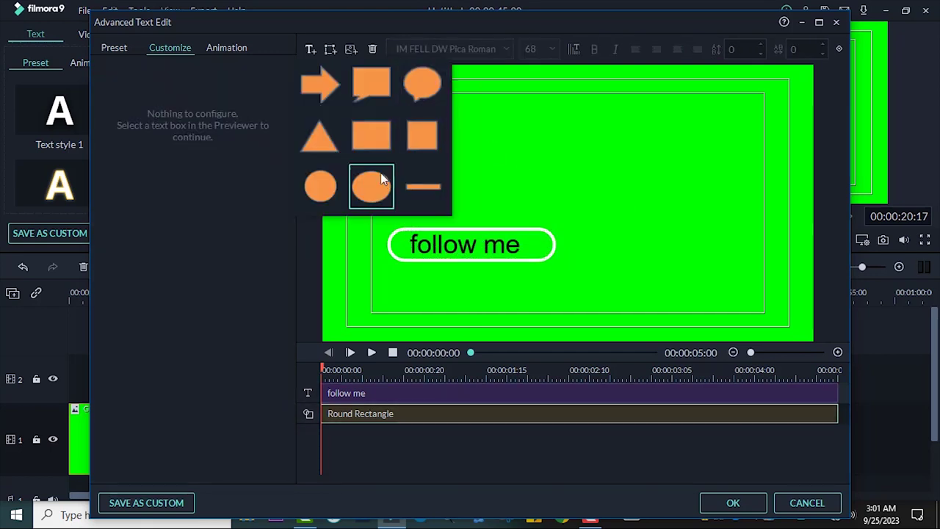
Add a second rounded rectangle with a 100% opaque white fill.
left_click(371, 184)
left_click_drag(585, 202, 624, 204)
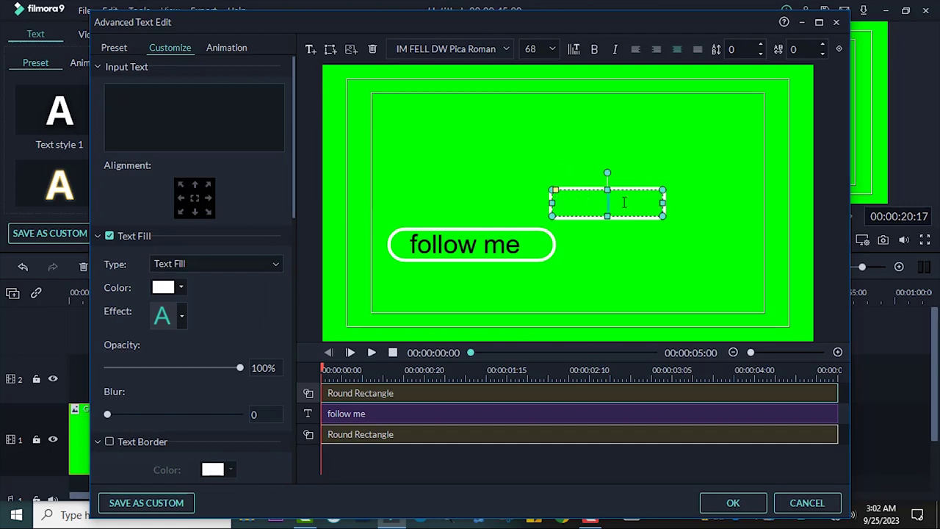
scroll(163, 353, "down", 3)
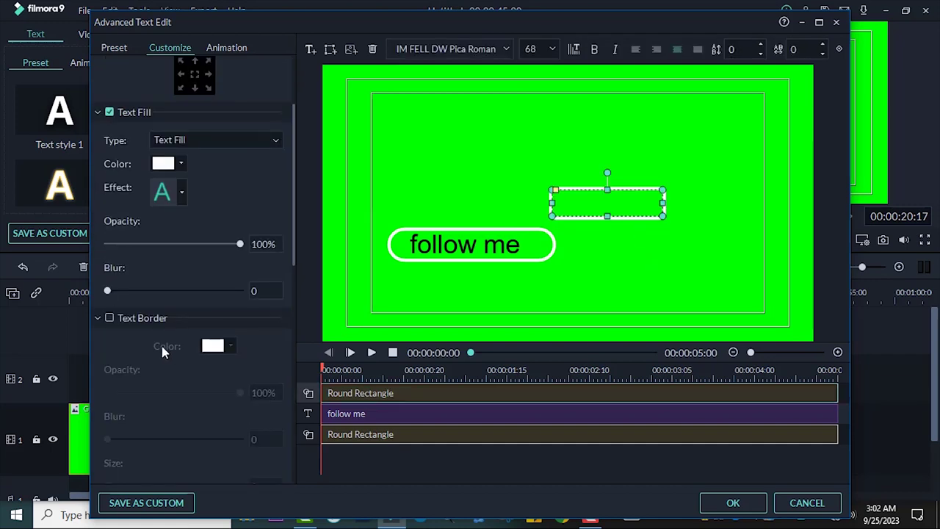
scroll(117, 271, "up", 2)
scroll(154, 235, "up", 1)
scroll(158, 239, "down", 7)
scroll(147, 184, "down", 1)
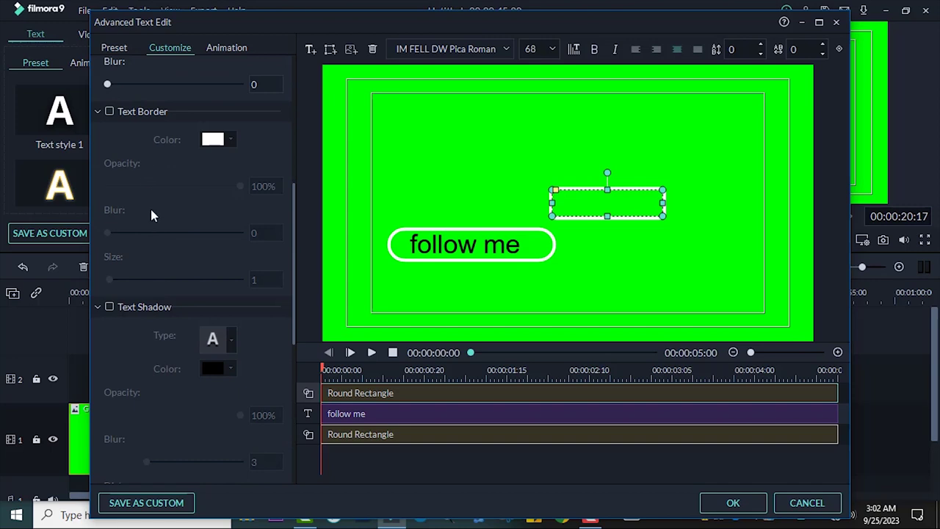
scroll(154, 210, "down", 3)
scroll(177, 316, "down", 3)
left_click_drag(107, 387, 261, 393)
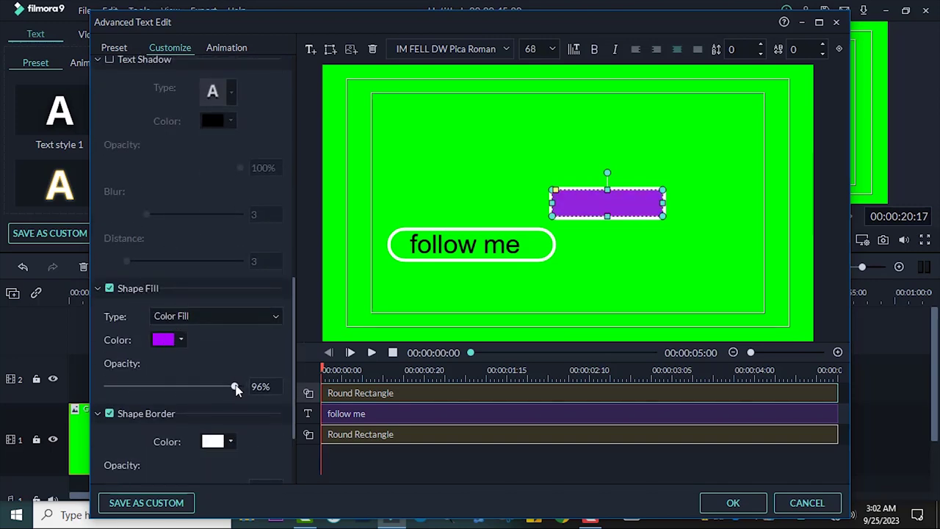
left_click(183, 341)
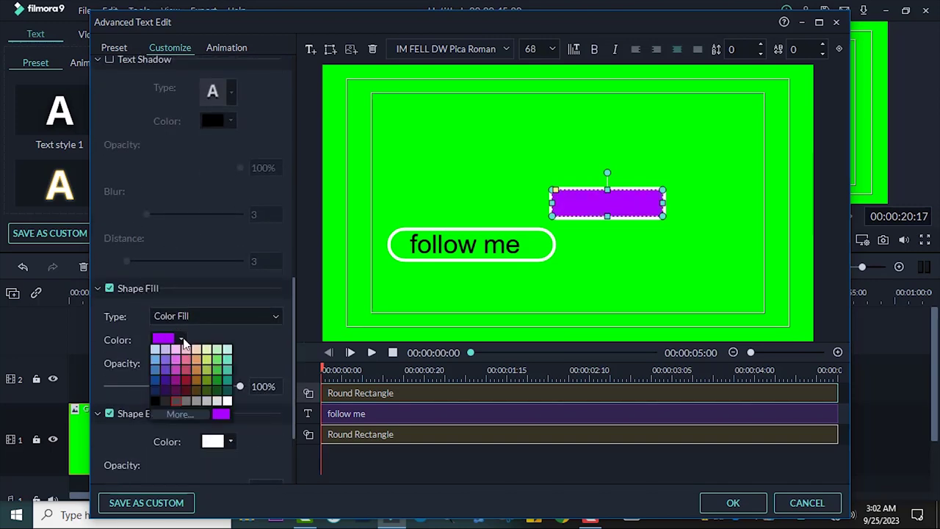
left_click(227, 402)
Set its border size to 0 and stretch it into a thin bar under follow me.
scroll(220, 339, "down", 2)
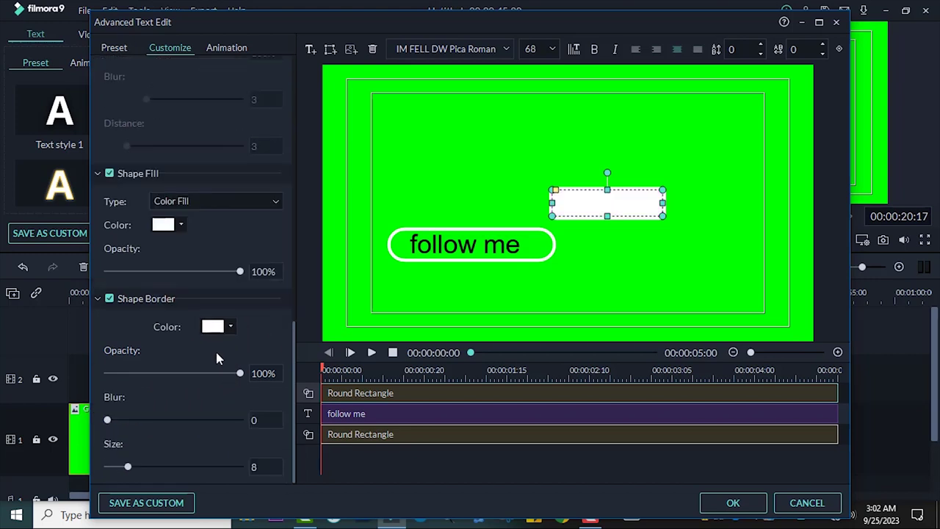
left_click_drag(129, 466, 107, 466)
left_click_drag(607, 203, 451, 283)
mouse_move(514, 284)
left_mouse_down()
mouse_move(641, 287)
mouse_move(614, 282)
left_mouse_up()
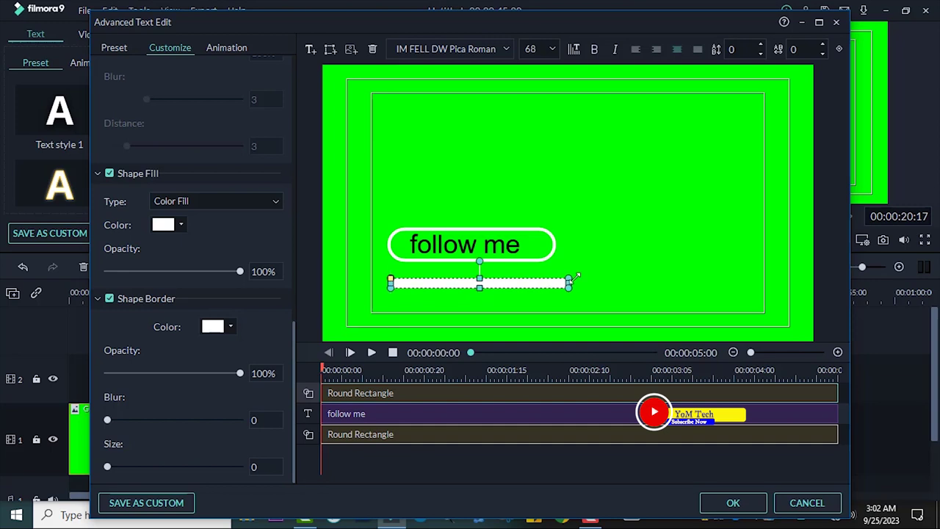
Insert the fb icon image, shrink it below follow me, and nudge the white bar down.
left_click(653, 232)
left_click(351, 48)
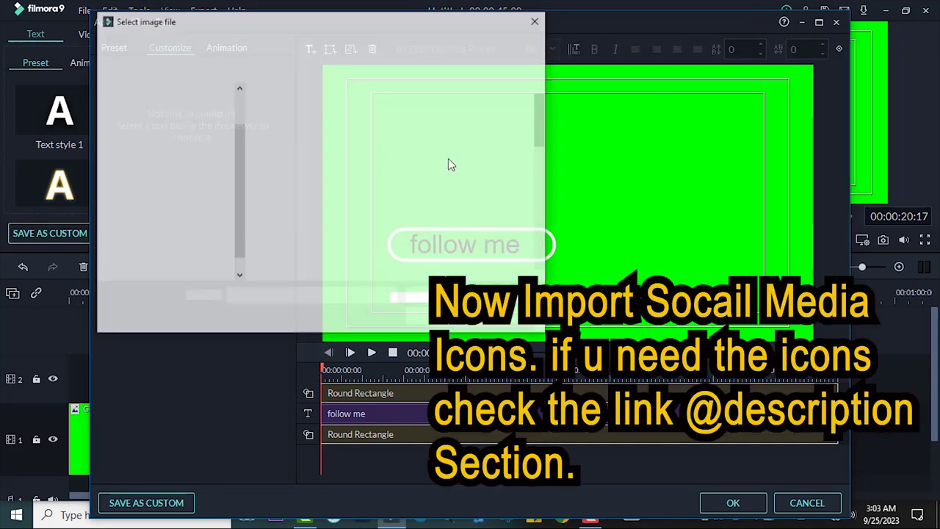
double_click(292, 119)
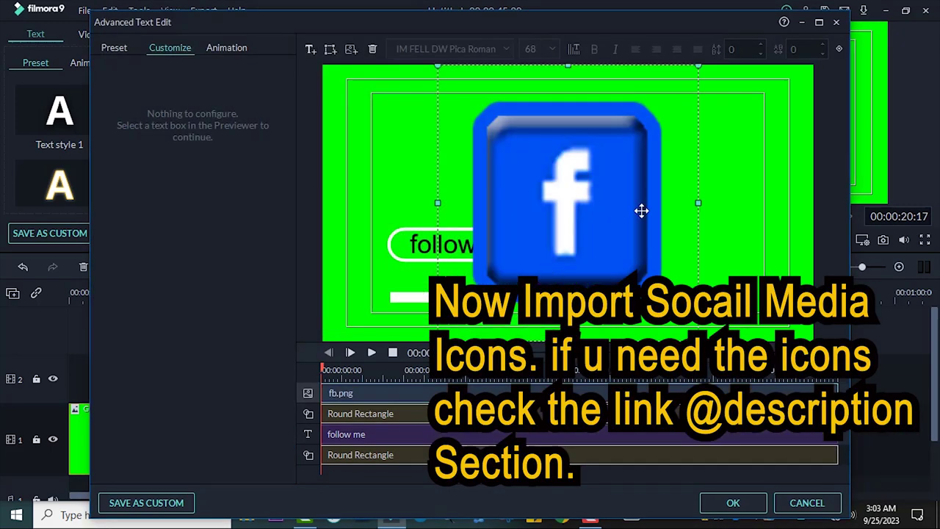
left_click_drag(598, 241, 625, 193)
mouse_move(595, 166)
left_mouse_down()
mouse_move(407, 289)
mouse_move(424, 262)
left_mouse_up()
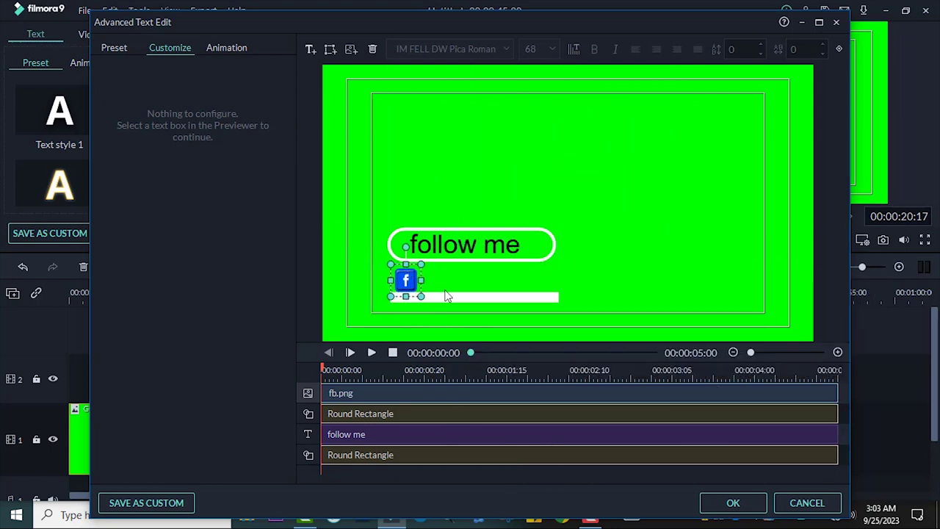
left_click_drag(448, 296, 408, 278)
left_click(621, 211)
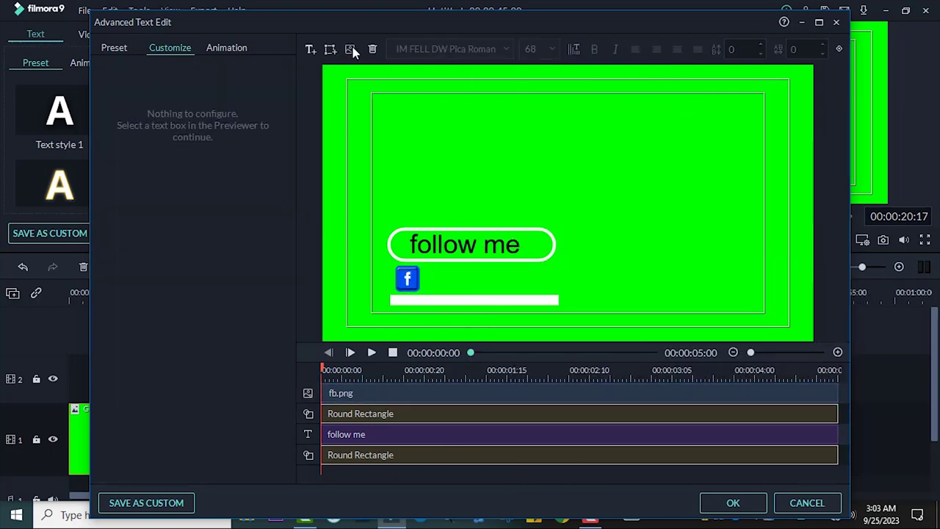
Insert the Instagram icon, shrink it, and set it beside the Facebook icon.
left_click(351, 49)
double_click(384, 199)
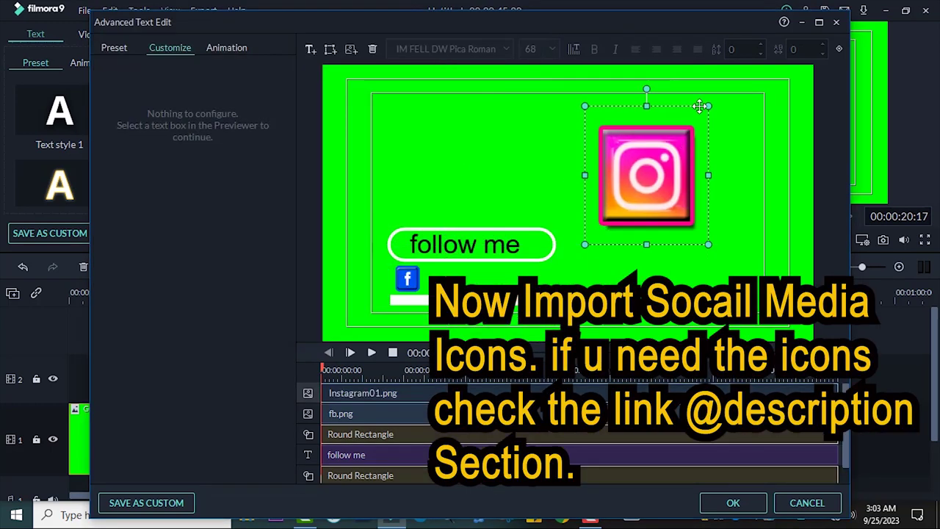
mouse_move(708, 105)
left_mouse_down()
mouse_move(577, 231)
mouse_move(420, 259)
left_mouse_up()
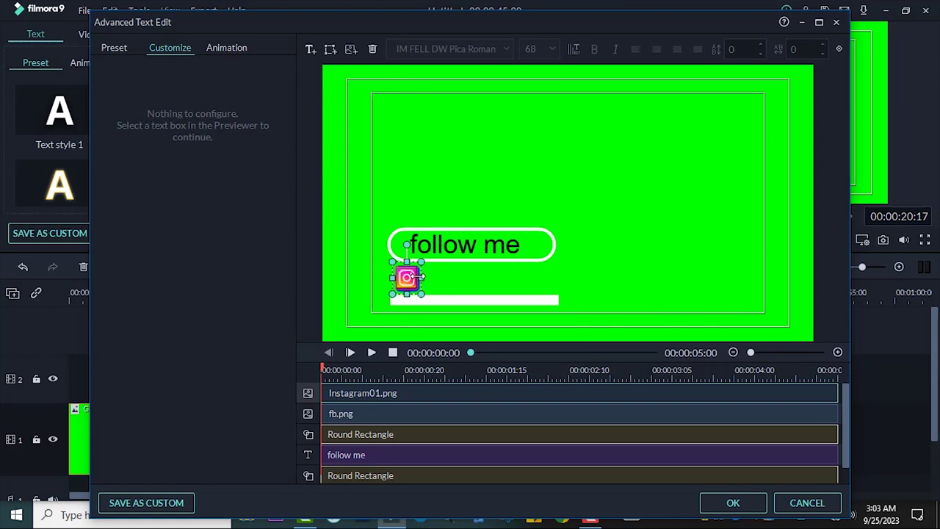
left_click_drag(434, 277, 464, 277)
left_click(680, 229)
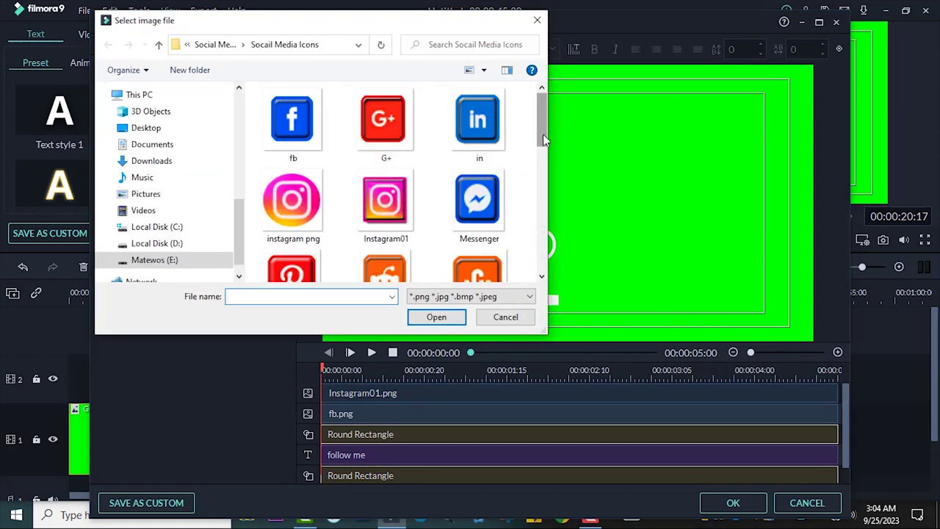
Insert the TikTok image as a small icon beside the Instagram icon.
scroll(514, 183, "down", 5)
double_click(482, 184)
left_click_drag(688, 67, 621, 178)
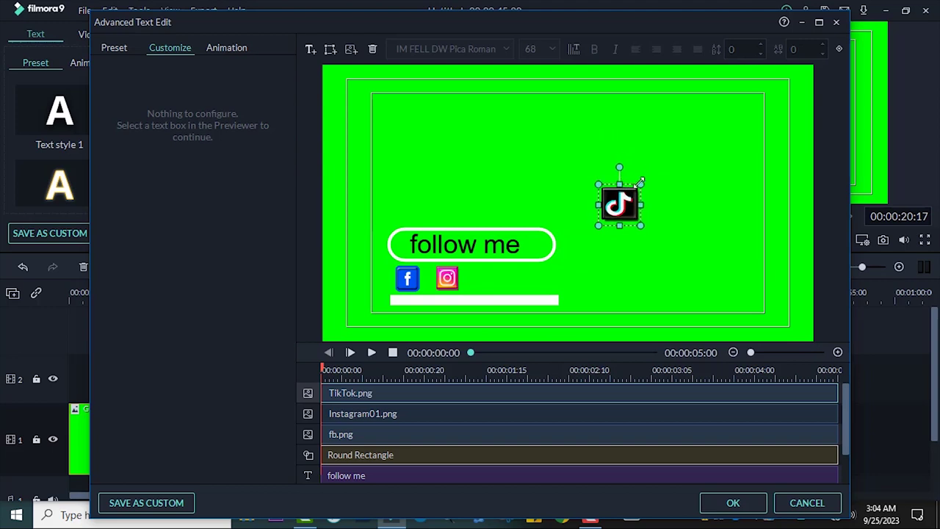
left_click_drag(623, 204, 482, 277)
left_click(649, 239)
left_click(479, 278)
left_click(608, 267)
left_click_drag(479, 277, 482, 278)
left_click(651, 251)
Insert the YouTube image and resize it into a small icon after TikTok.
scroll(433, 129, "down", 10)
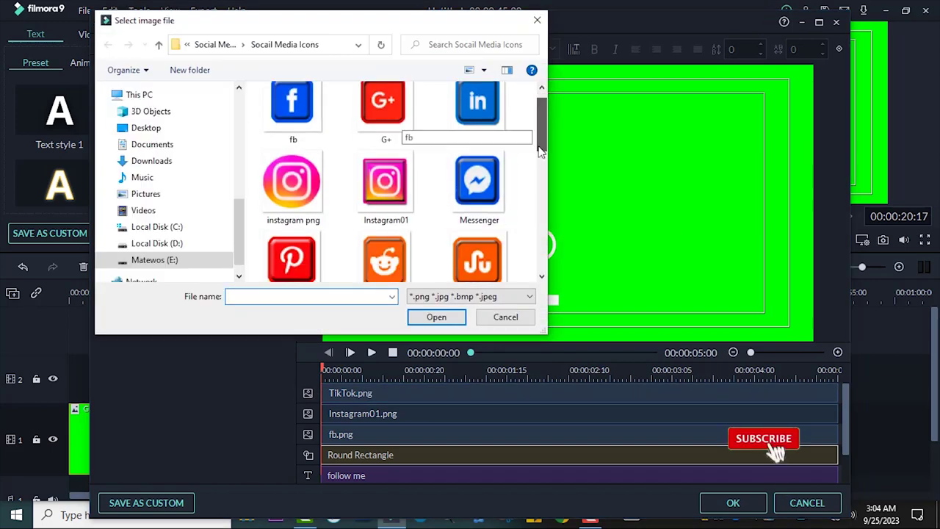
left_click(294, 235)
left_click(437, 317)
mouse_move(661, 234)
left_mouse_down()
mouse_move(523, 263)
mouse_move(518, 277)
left_mouse_up()
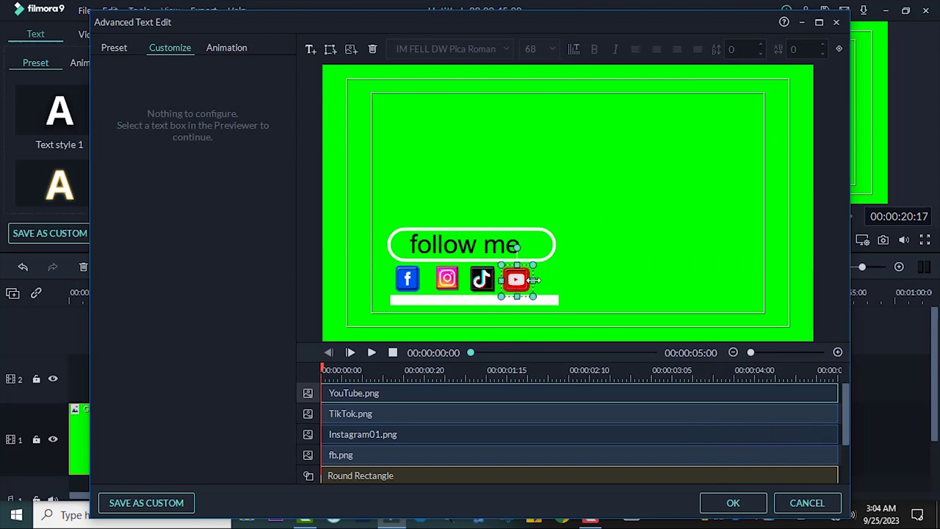
Insert the tweeter image next to the YouTube icon and preview the title.
left_click(351, 49)
mouse_move(539, 134)
left_mouse_down()
mouse_move(539, 209)
mouse_move(667, 177)
mouse_move(615, 242)
left_mouse_up()
double_click(292, 180)
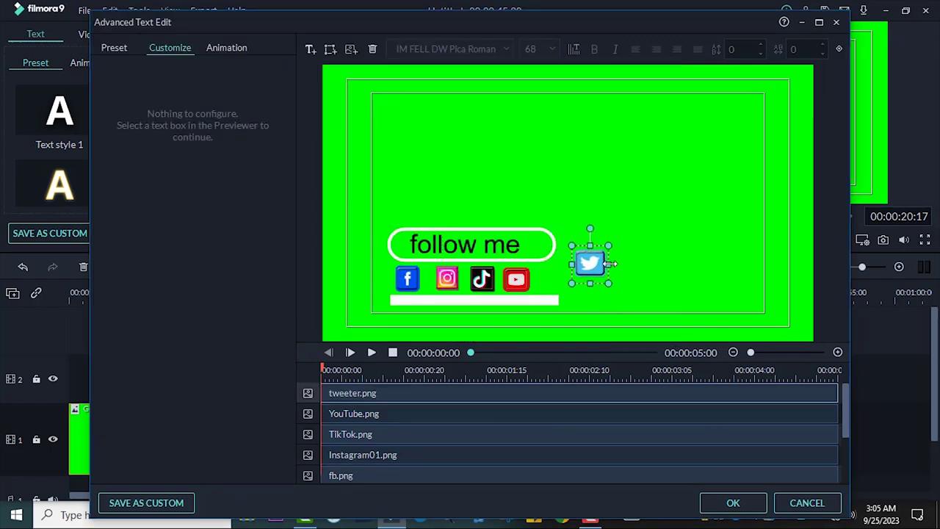
left_click_drag(581, 278, 543, 300)
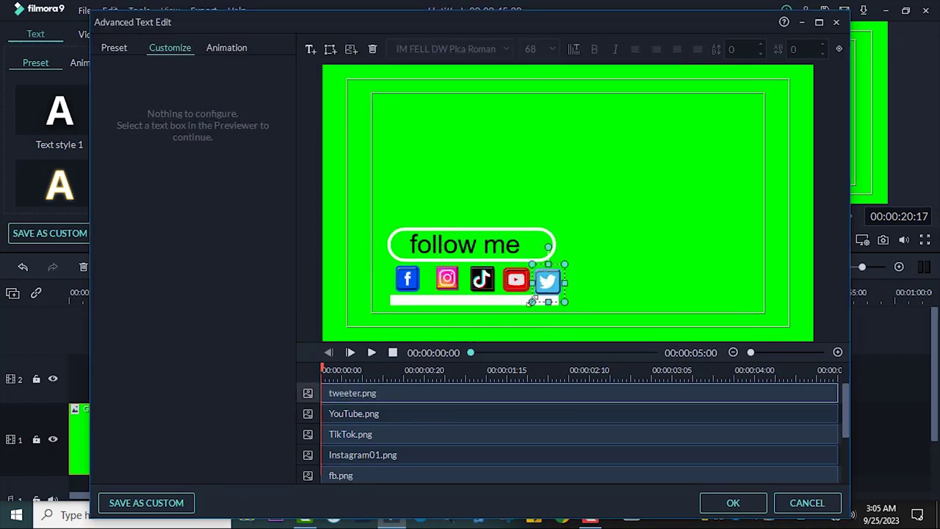
left_click(371, 353)
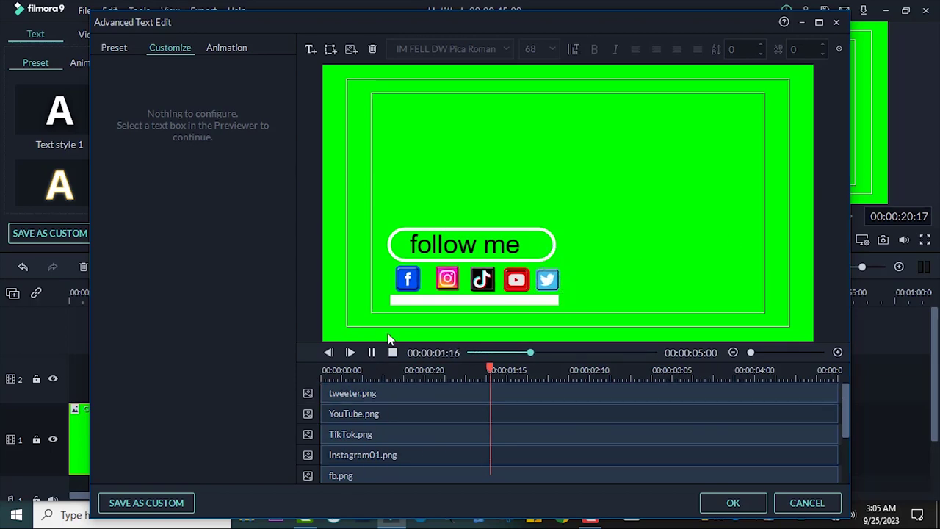
left_click(371, 354)
left_click(541, 231)
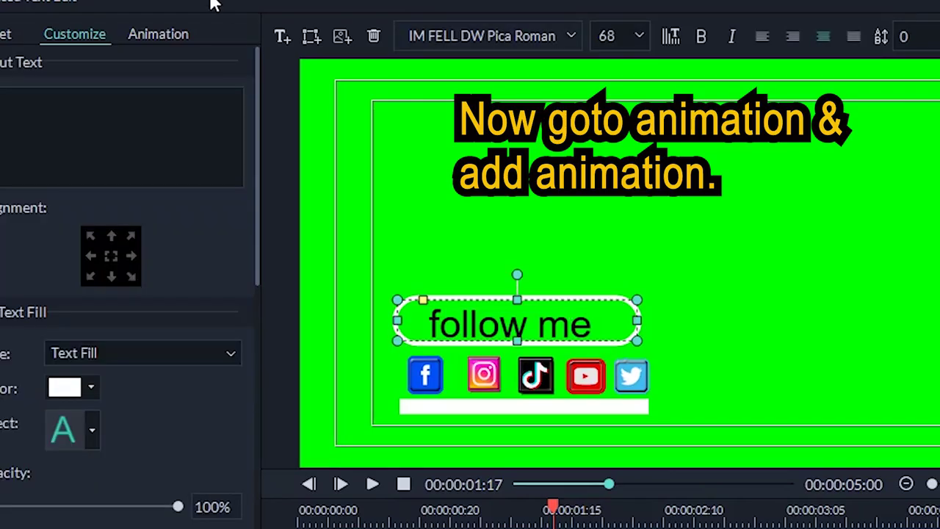
Try Right Dir Insert on follow me, then settle on the Roll clockwise animation.
left_click(176, 32)
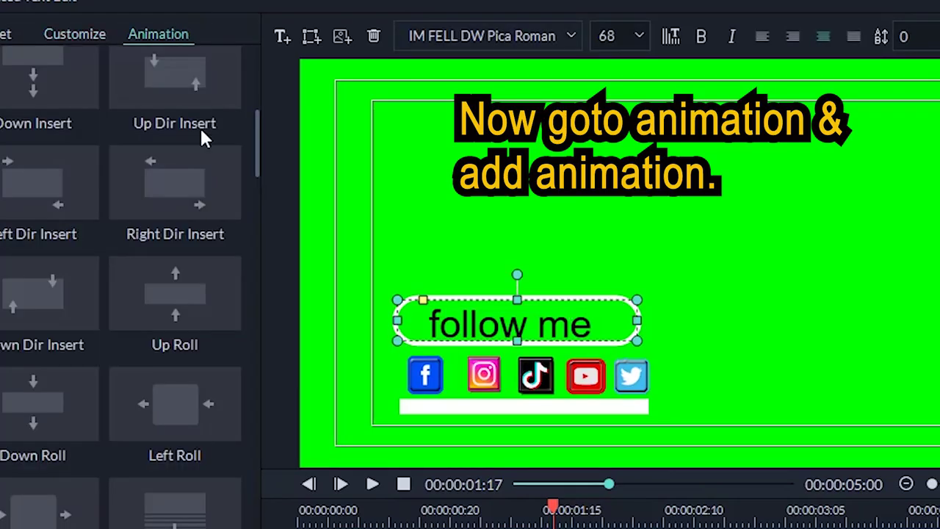
double_click(174, 189)
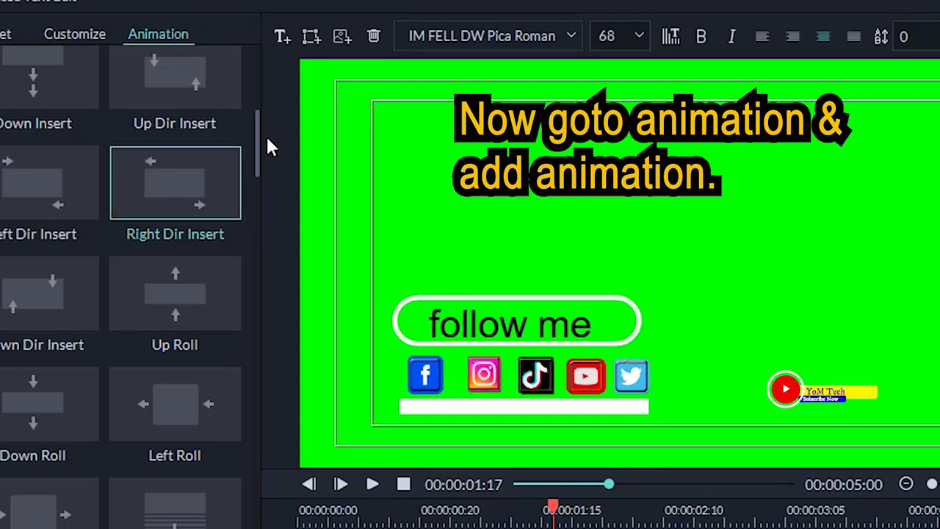
left_click_drag(263, 161, 265, 232)
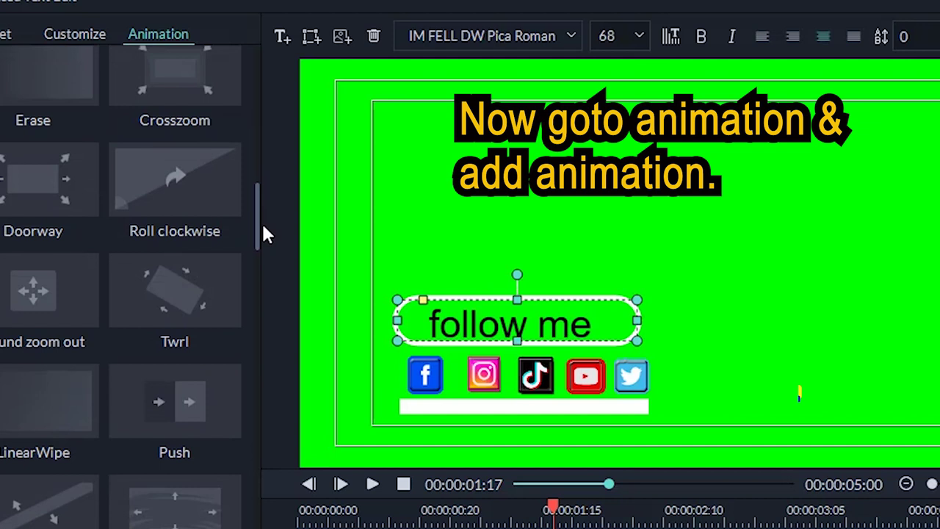
double_click(186, 192)
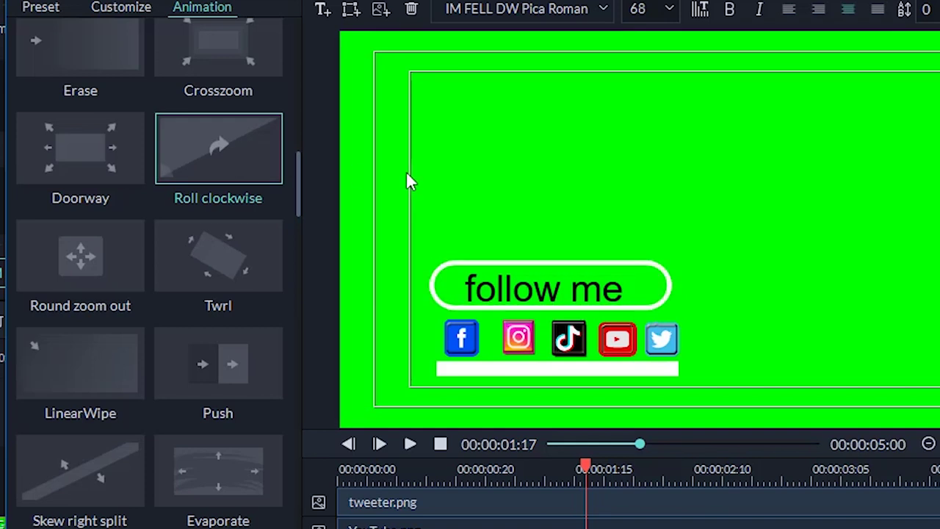
left_click(461, 337)
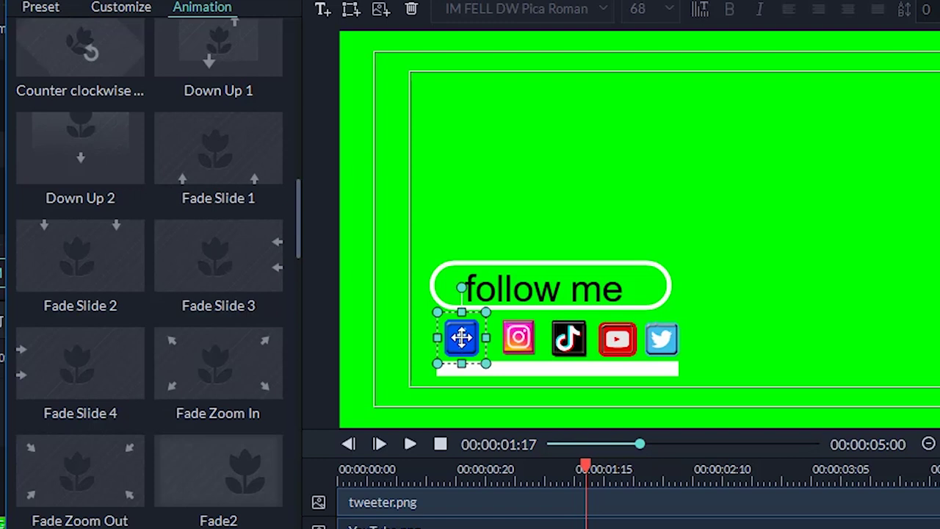
Apply Photo Spin 3 to the Facebook, Instagram, TikTok, YouTube and Twitter icons, and Grow Shrink to the bar.
left_click_drag(298, 228, 297, 377)
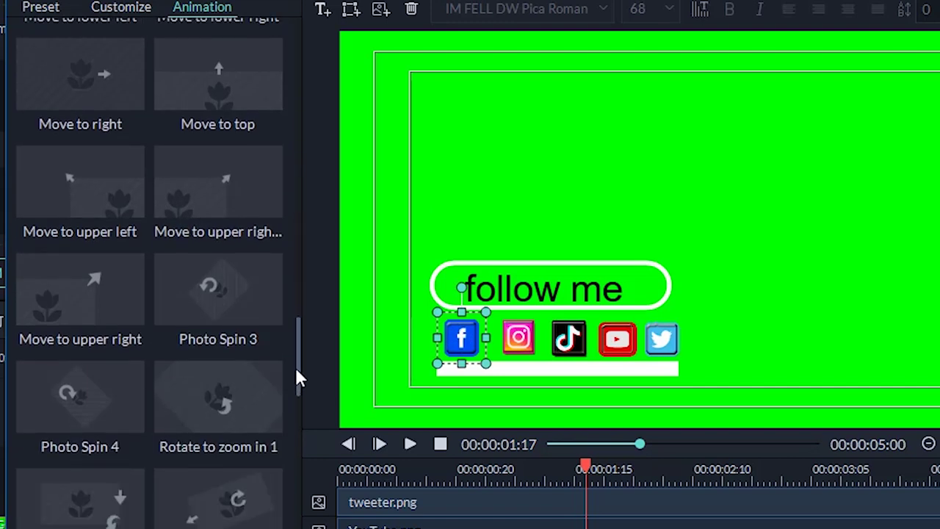
left_click(244, 294)
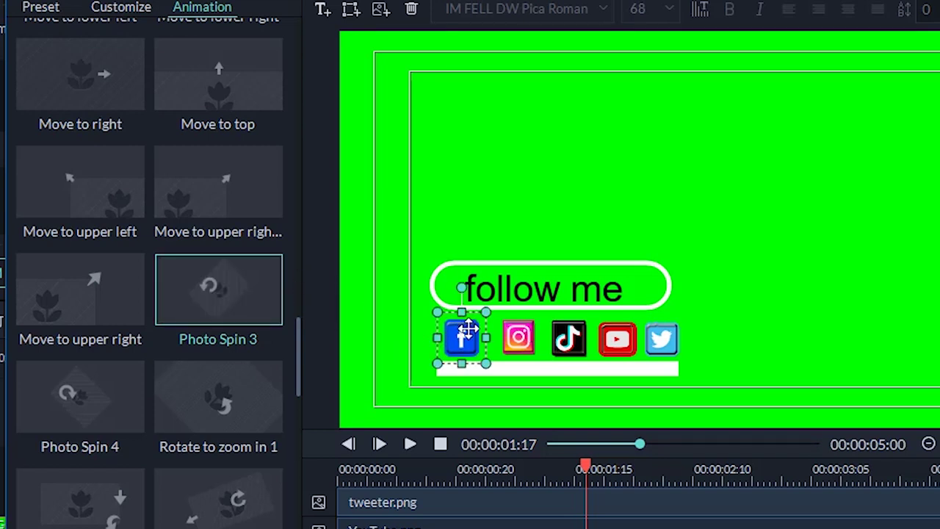
left_click(536, 352)
left_click(243, 291)
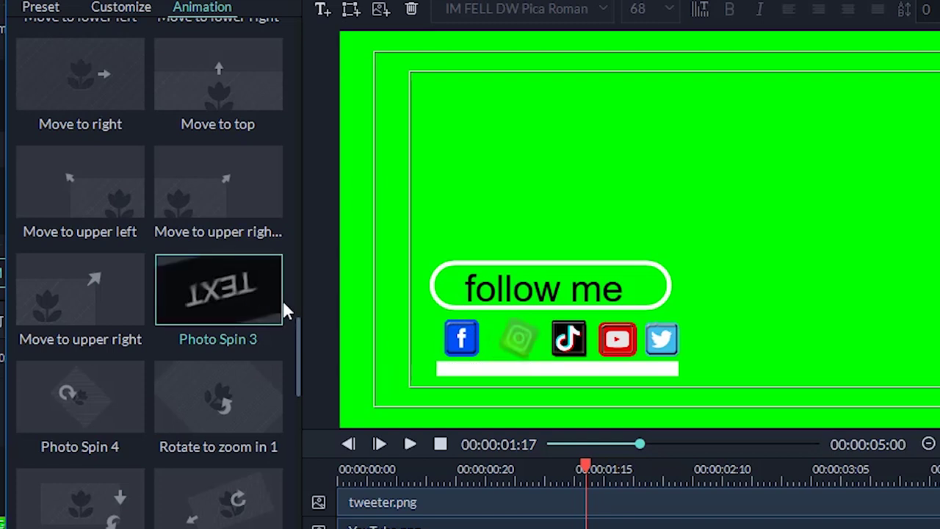
left_click(568, 344)
left_click(268, 285)
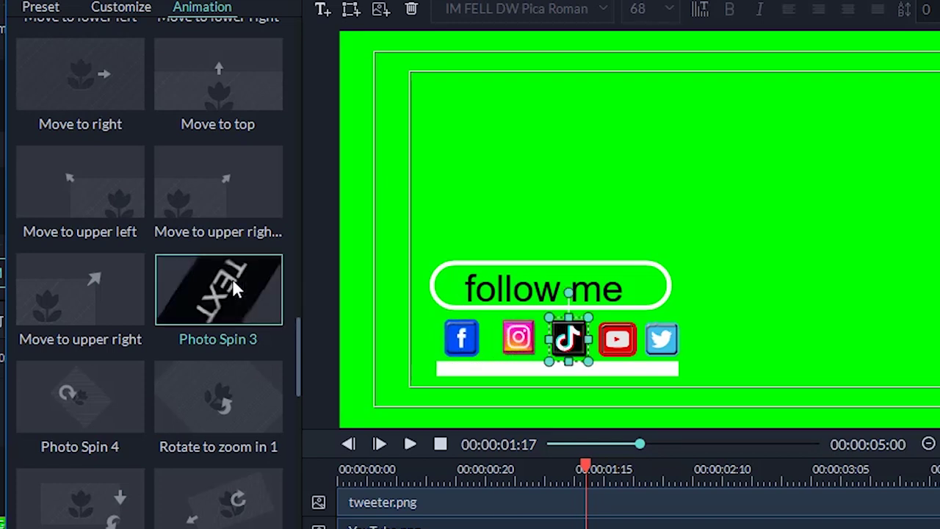
left_click(621, 345)
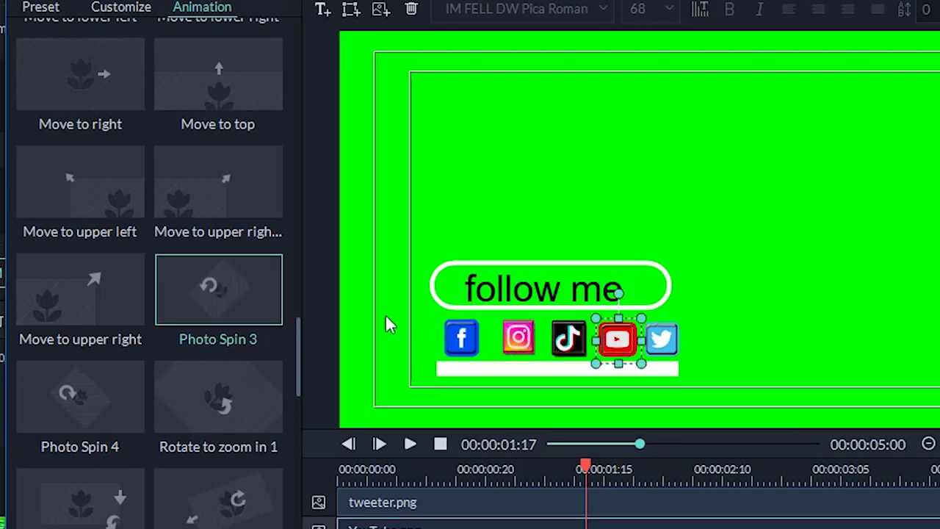
left_click(246, 292)
left_click(669, 349)
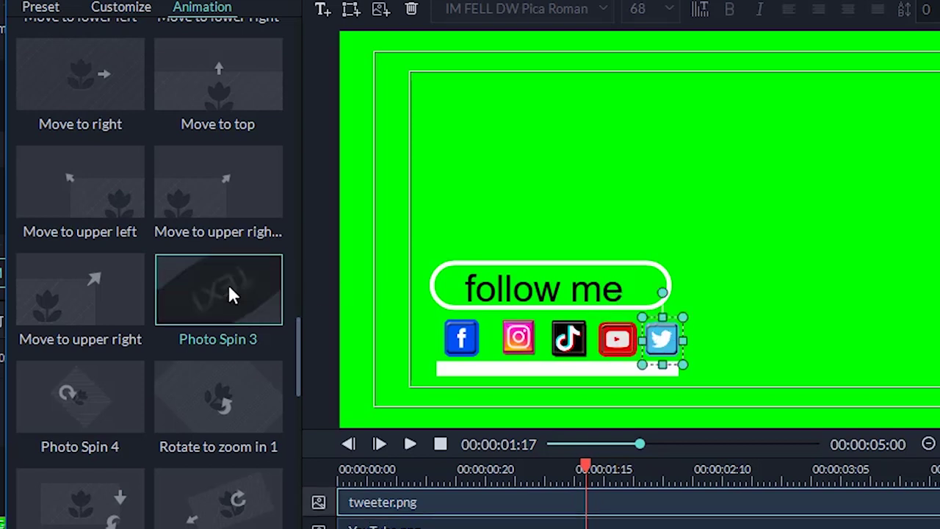
left_click(255, 285)
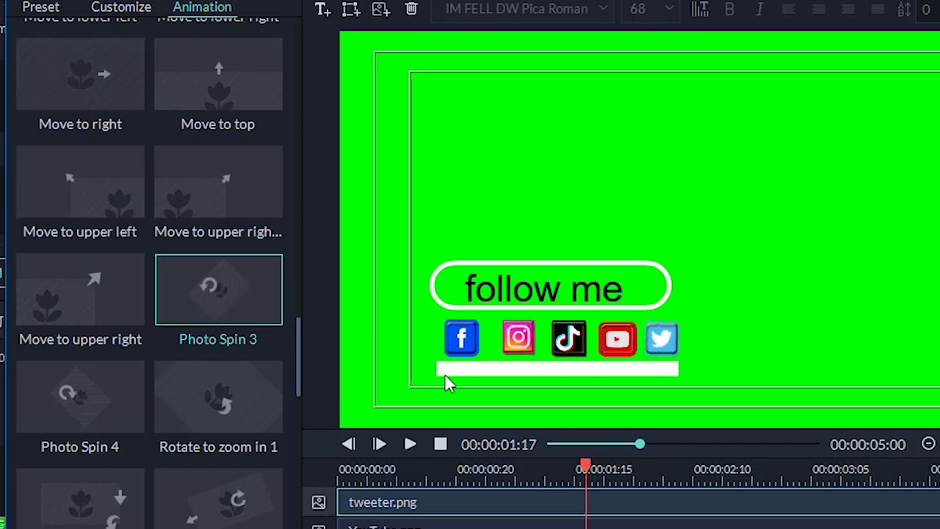
left_click(435, 371)
left_click(234, 338)
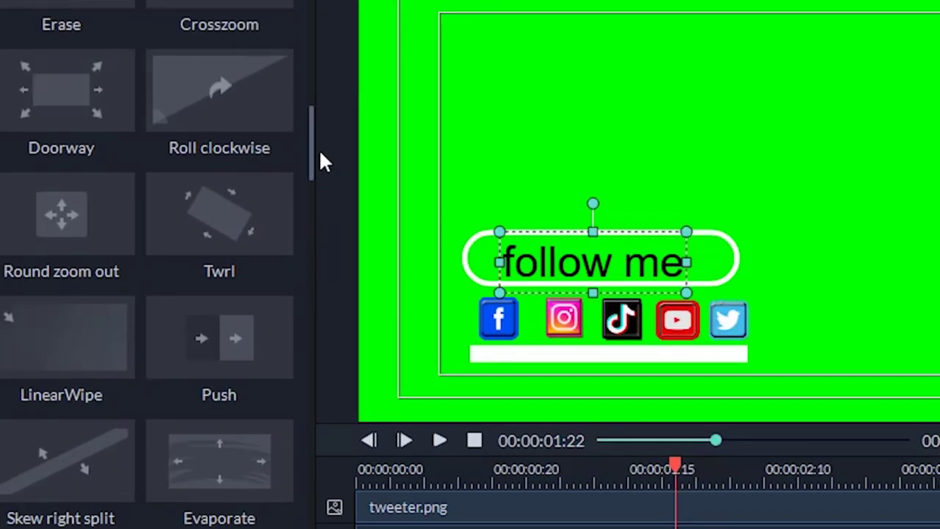
Try Twrl and Round zoom out on follow me, apply Push, and replay the preview.
left_click(232, 217)
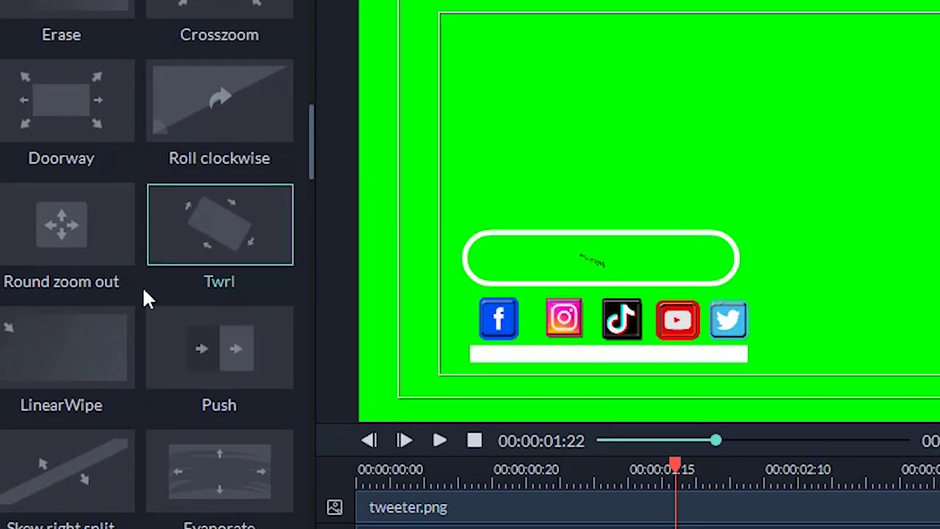
left_click(92, 237)
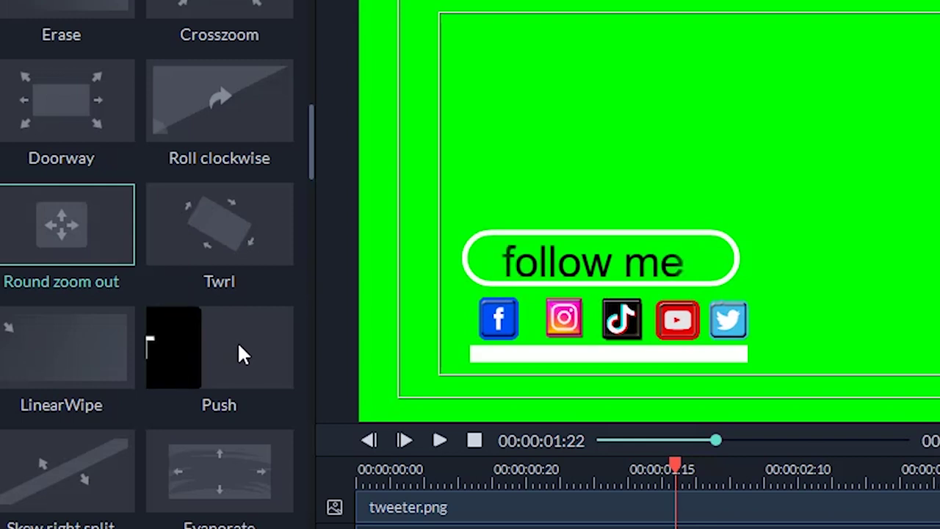
left_click(245, 353)
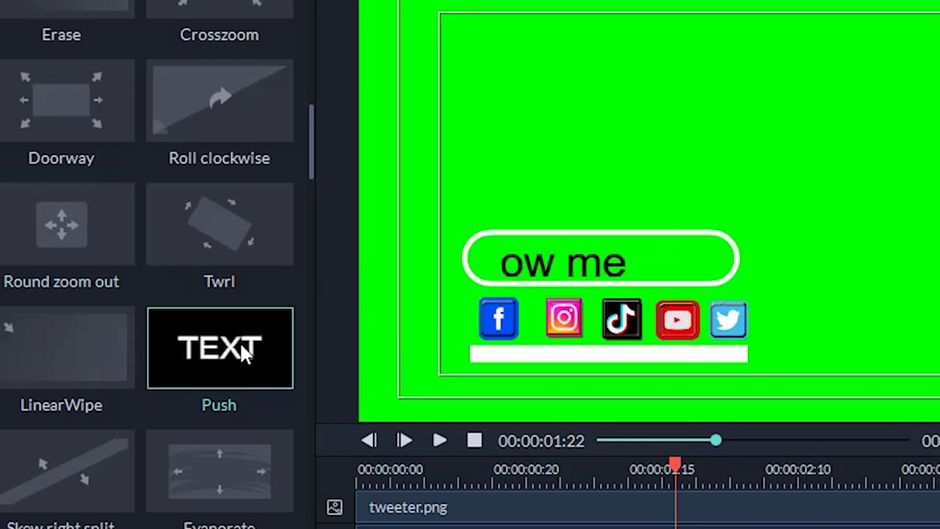
left_click(615, 478)
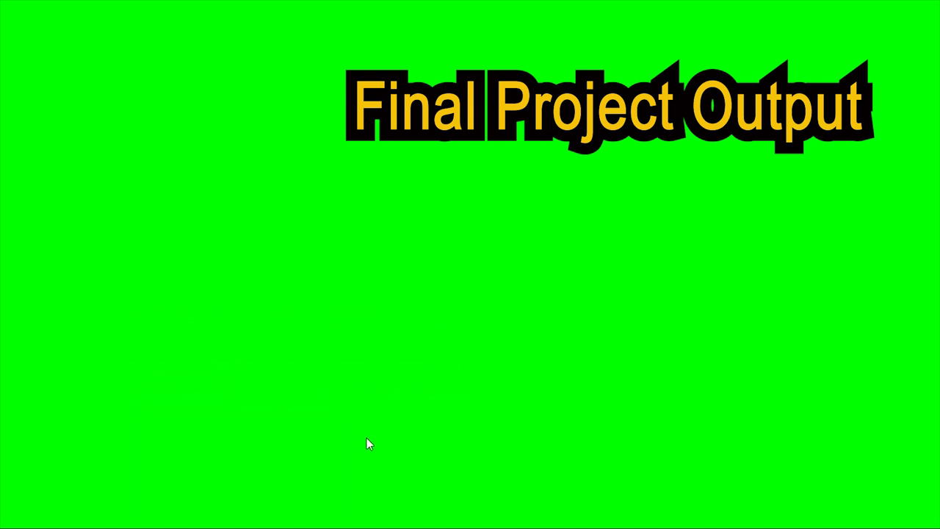
mouse_move(376, 445)
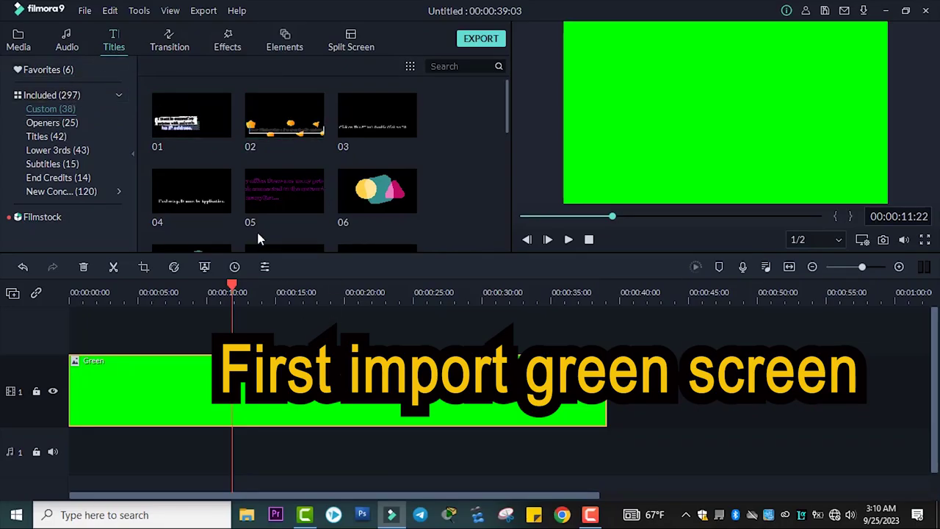
Place Title 2 from the Titles category above the Green clip and open it in Advanced Text Edit.
scroll(411, 147, "down", 3)
scroll(412, 151, "down", 5)
scroll(412, 152, "down", 5)
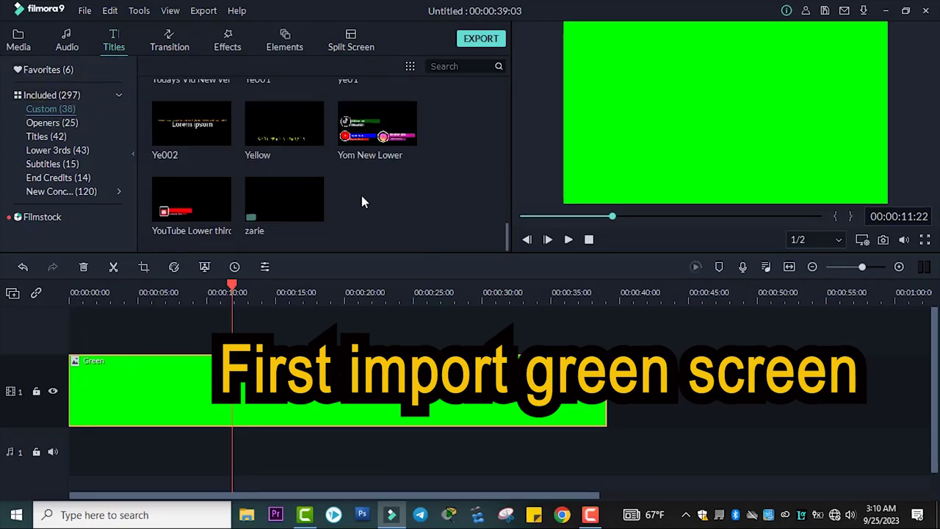
left_click(65, 124)
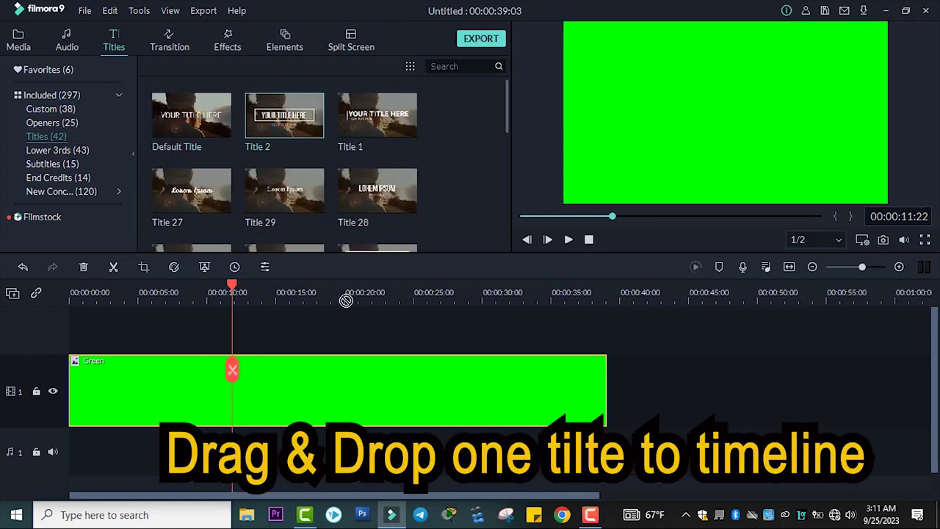
left_click_drag(346, 292, 268, 367)
left_click(283, 316)
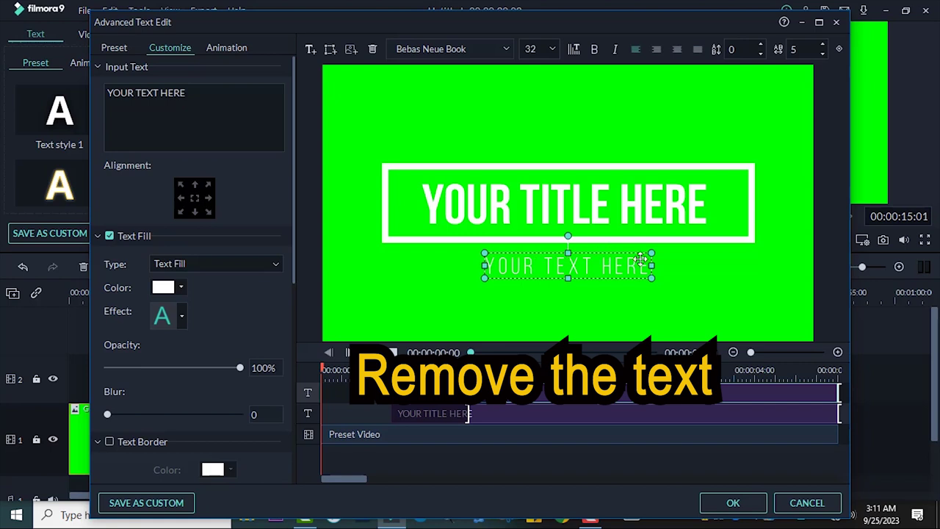
Delete the preset subtitle, main title text and outlined box frame from the template.
key("Delete")
left_click(632, 219)
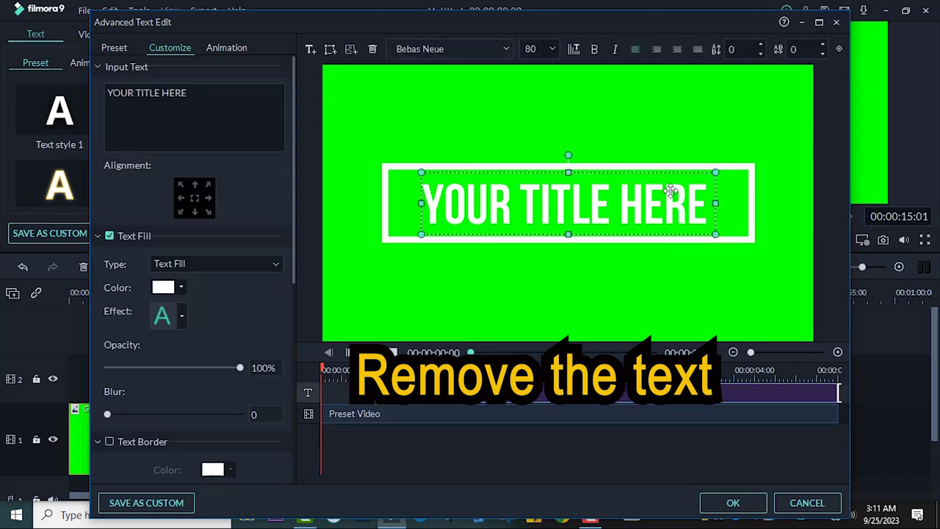
key("Delete")
left_click(724, 168)
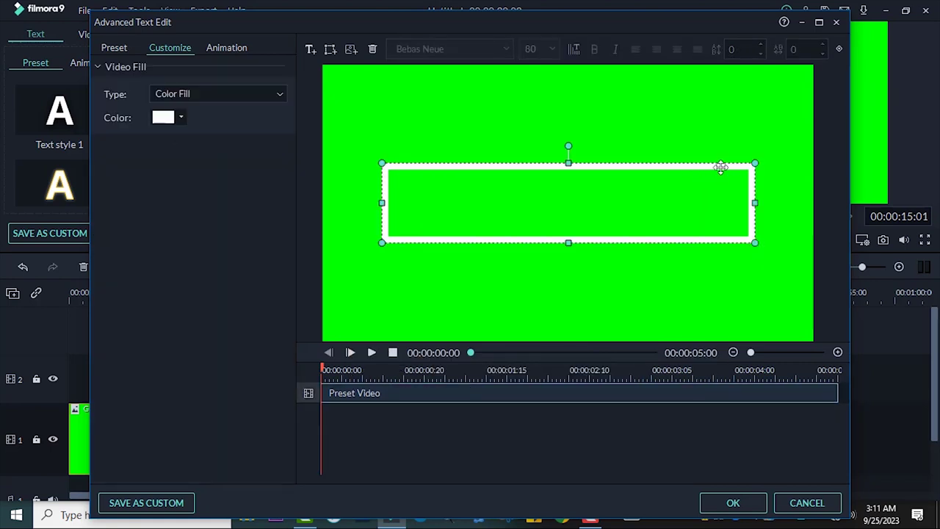
key("Delete")
Insert a rectangle and stretch it into a long bar lower on the canvas.
left_click(330, 50)
left_click(373, 143)
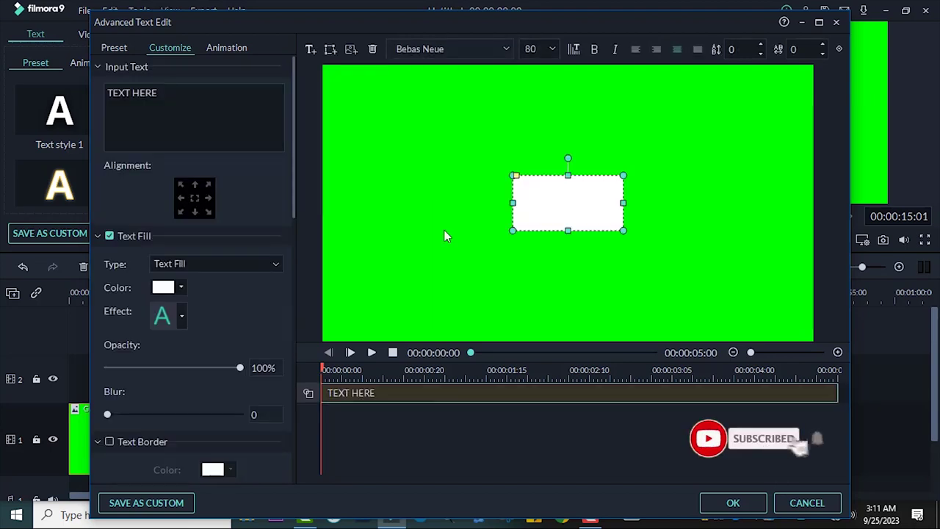
left_click_drag(512, 199, 361, 213)
mouse_move(488, 174)
left_mouse_down()
mouse_move(487, 201)
mouse_move(525, 250)
left_mouse_up()
left_click(525, 294)
Add a second white rectangle as a text box and fit it inside the long bar.
left_click(330, 50)
left_click(373, 136)
left_click_drag(489, 202, 406, 204)
left_click_drag(540, 203, 614, 213)
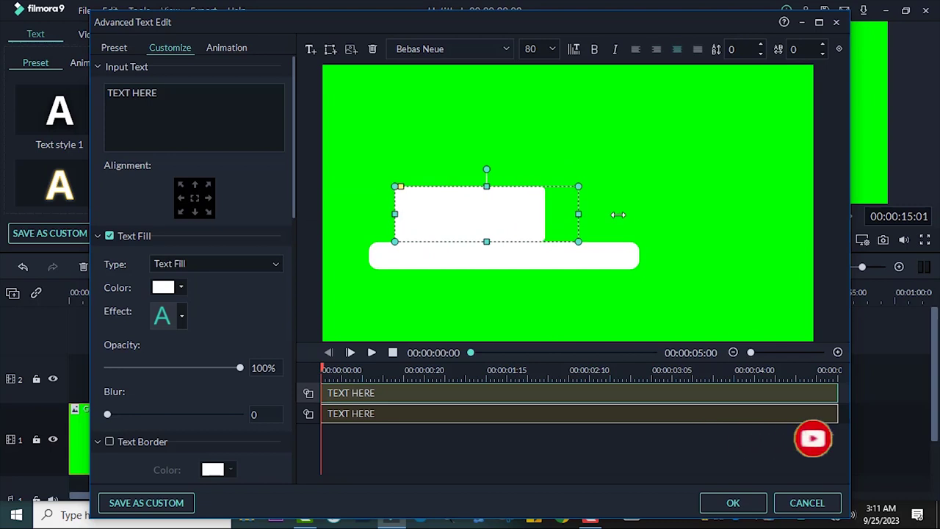
left_click_drag(544, 248, 532, 276)
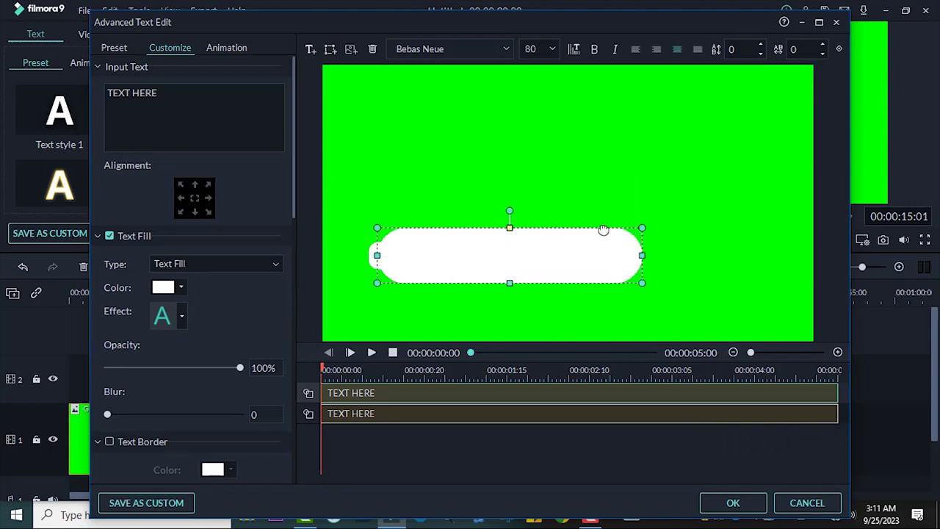
left_click_drag(509, 230, 514, 196)
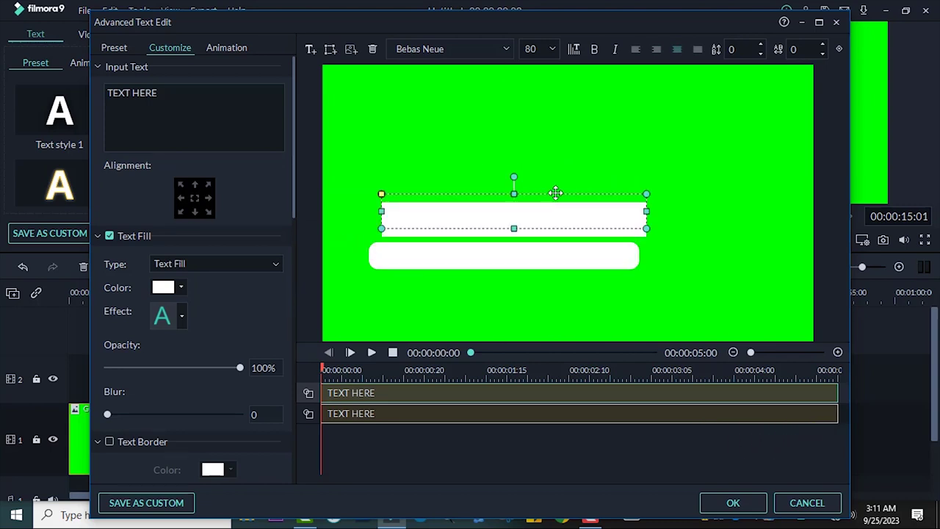
left_click(504, 257)
left_click_drag(552, 257, 571, 235)
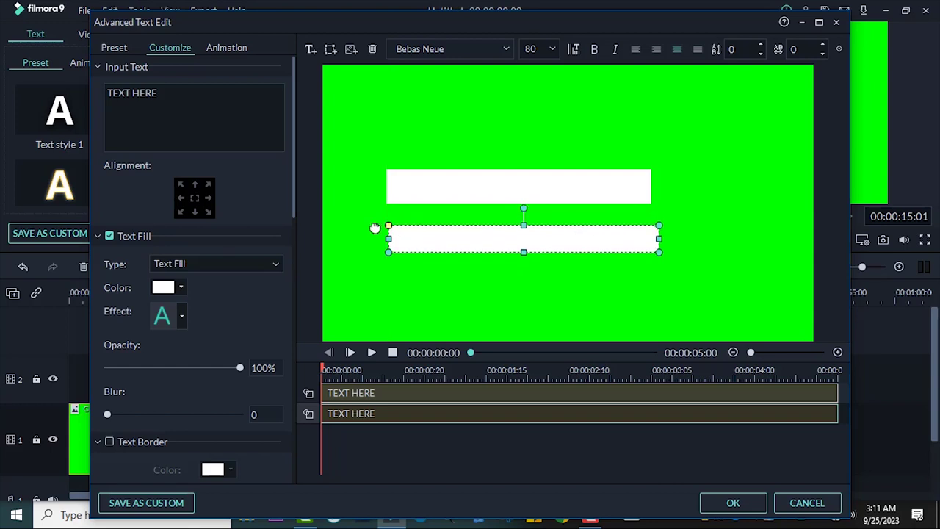
left_click_drag(529, 191, 534, 224)
left_click_drag(658, 200, 546, 233)
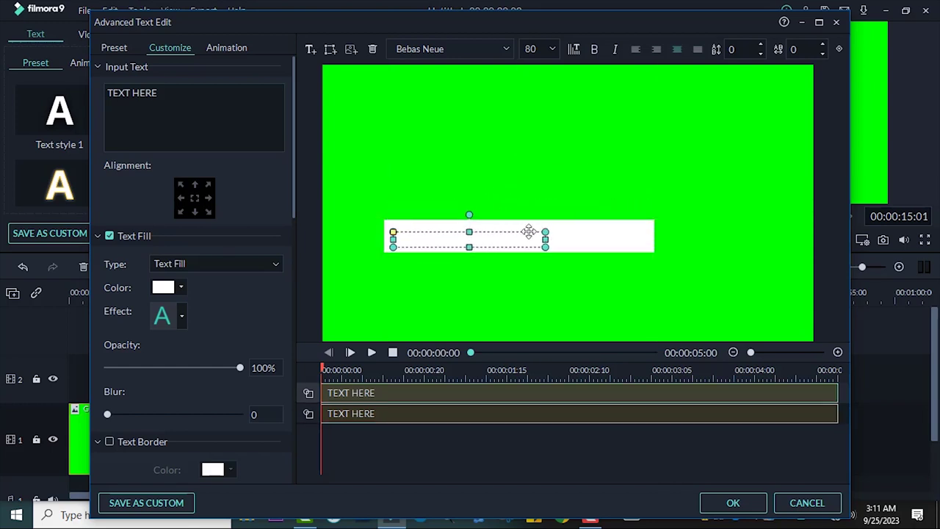
Change the bar's shape fill colour to red.
left_click(569, 225)
scroll(235, 309, "down", 5)
scroll(164, 242, "down", 2)
scroll(195, 248, "up", 3)
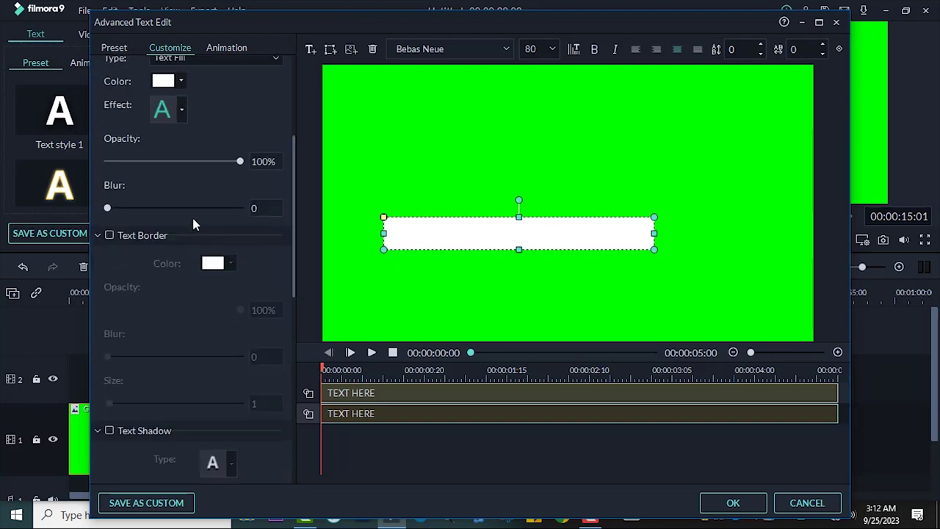
scroll(210, 310, "down", 5)
left_click(181, 340)
left_click(175, 417)
left_click(553, 370)
Widen the white text box to both sides across the red bar.
left_click(588, 199)
left_click(477, 236)
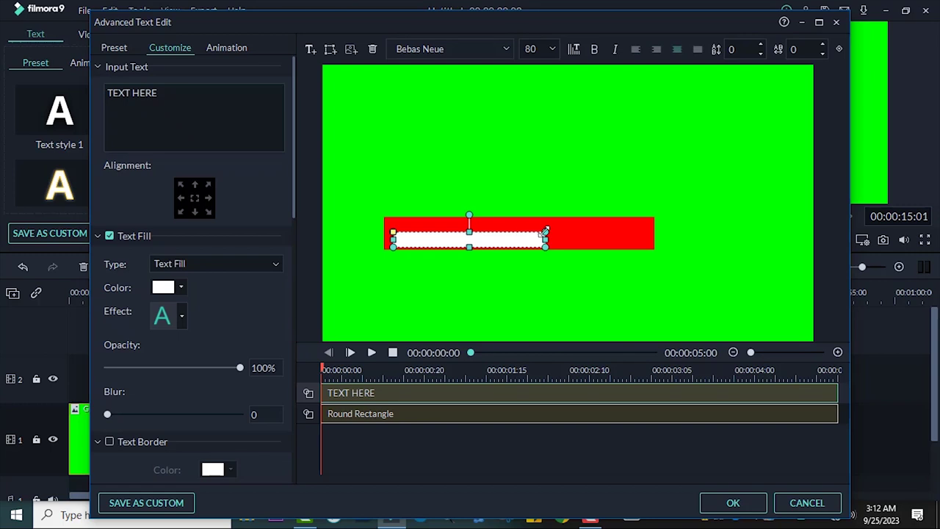
left_click_drag(546, 233, 615, 234)
left_click_drag(394, 236, 388, 235)
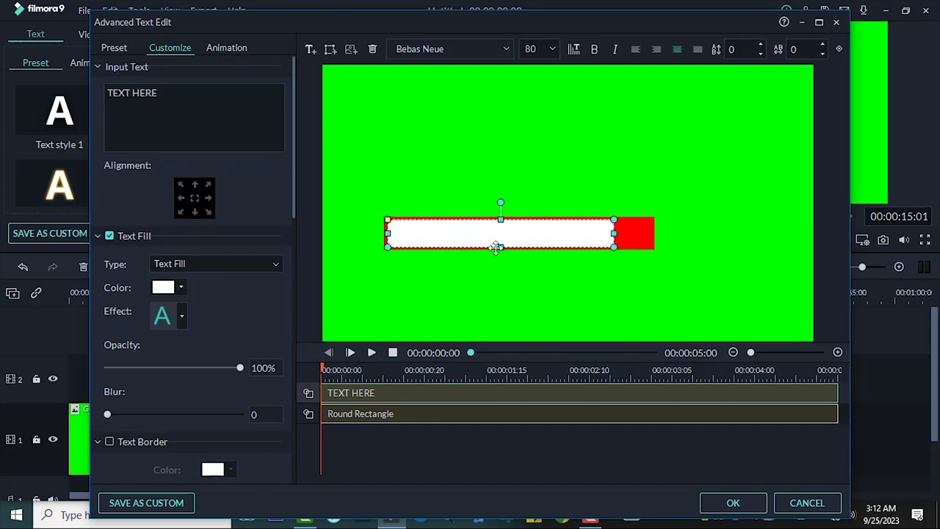
left_click(658, 194)
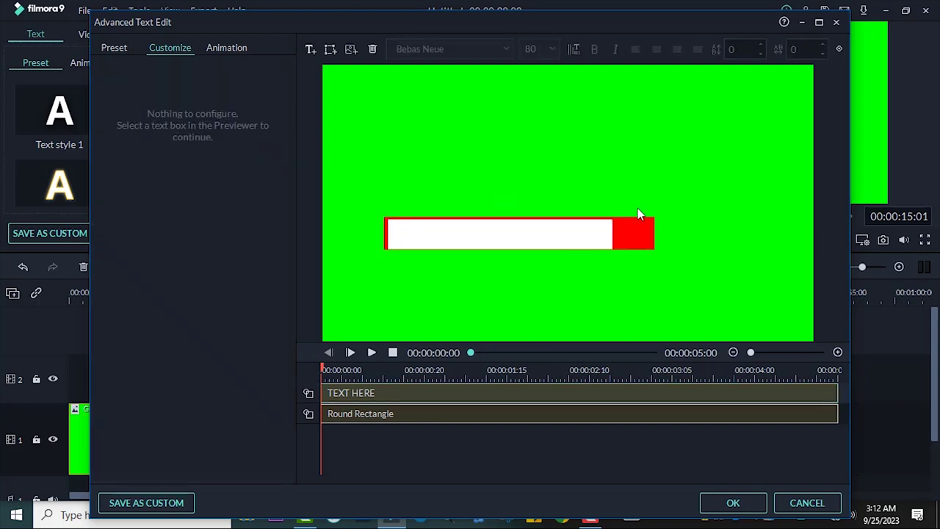
Insert the YouTube icon image and shrink it onto the bar's left end.
left_click(351, 49)
left_click_drag(542, 121, 542, 253)
left_click(293, 239)
left_click(436, 318)
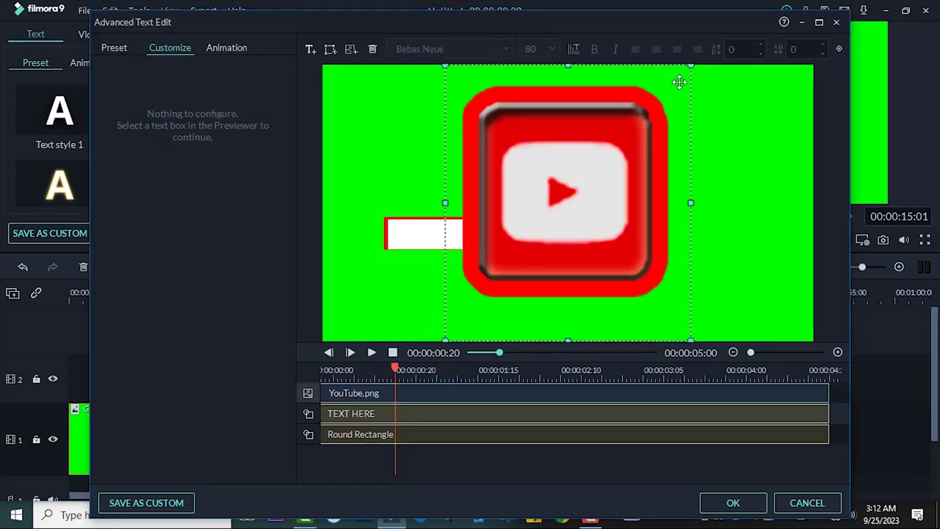
left_click_drag(529, 158, 382, 216)
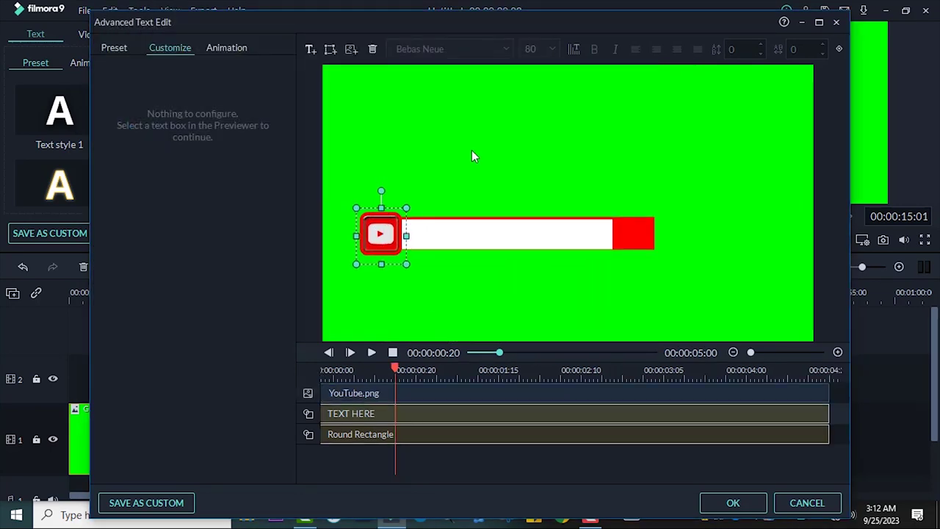
left_click(451, 216)
Preview the title, then apply the Photo Spin 3 animation to the YouTube icon.
key("space")
left_click(380, 234)
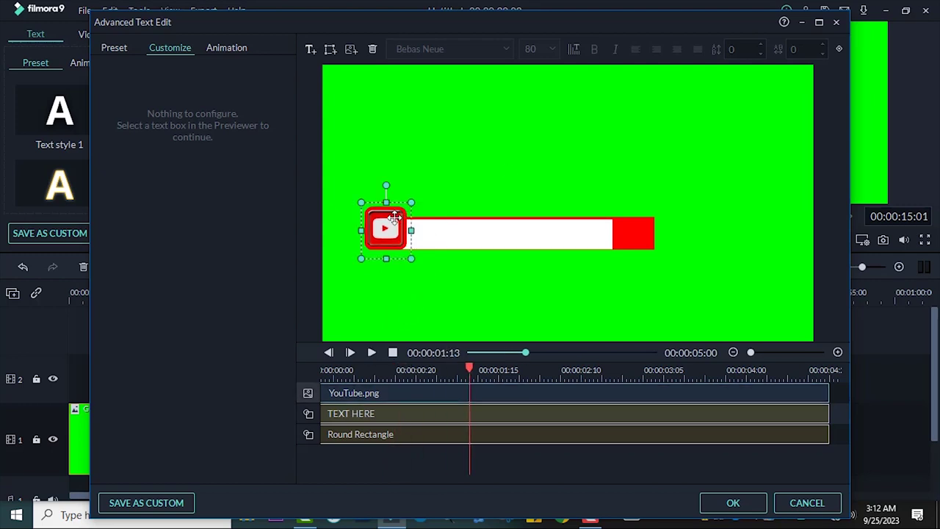
left_click(227, 47)
scroll(292, 289, "down", 5)
left_click(246, 278)
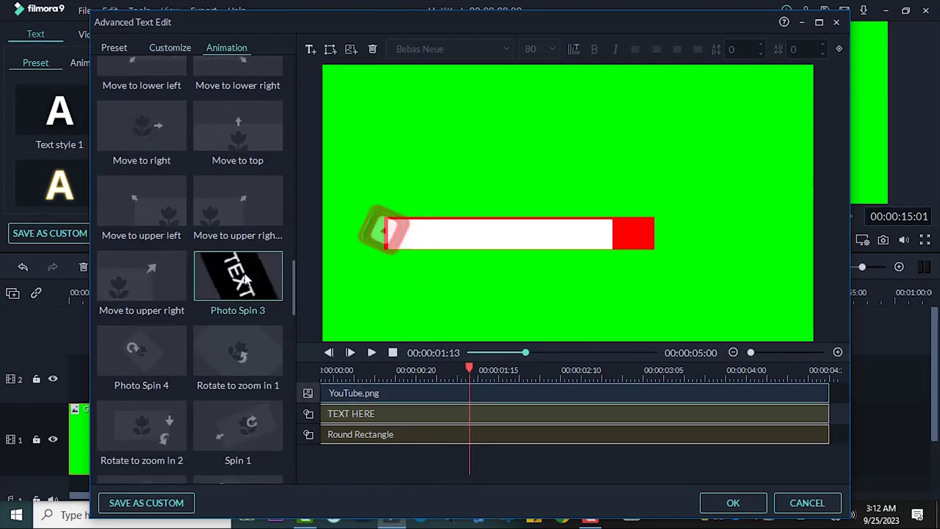
Make the TEXT HERE box slightly shorter and give it the Roll clockwise animation.
left_click(466, 239)
left_click_drag(500, 250, 501, 245)
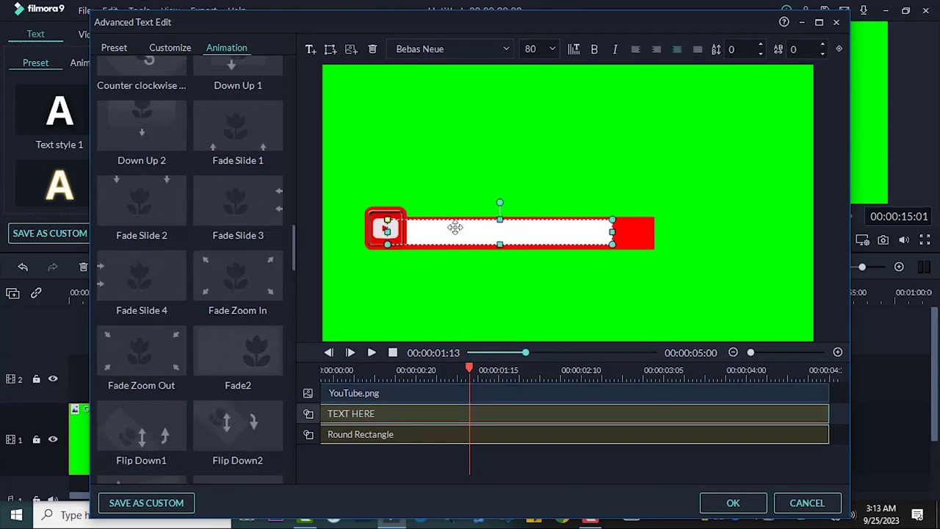
scroll(293, 256, "down", 1)
left_click_drag(293, 255, 287, 348)
left_click(152, 235)
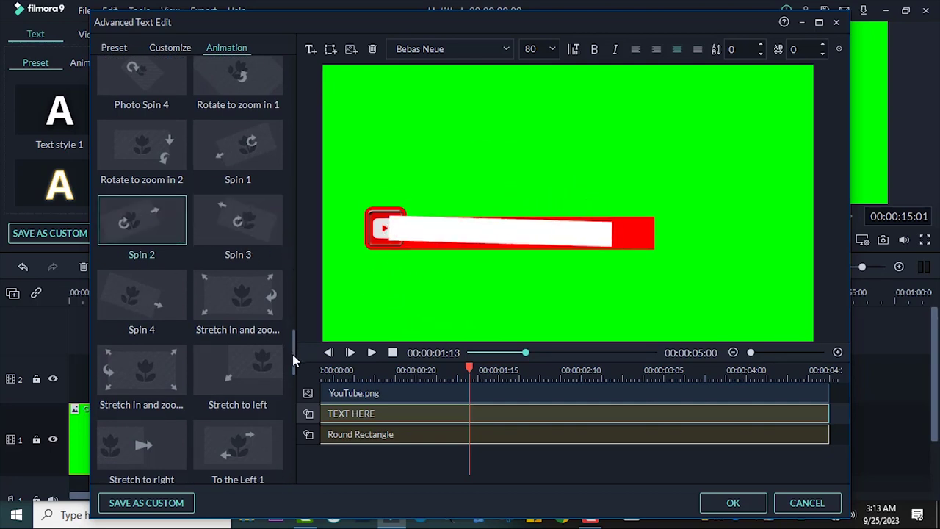
left_click_drag(294, 360, 290, 437)
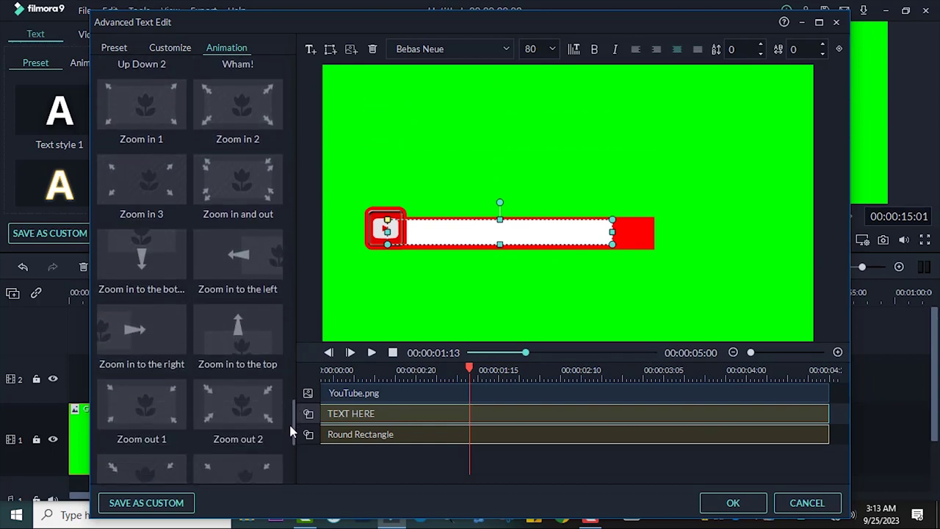
left_click_drag(289, 443, 275, 175)
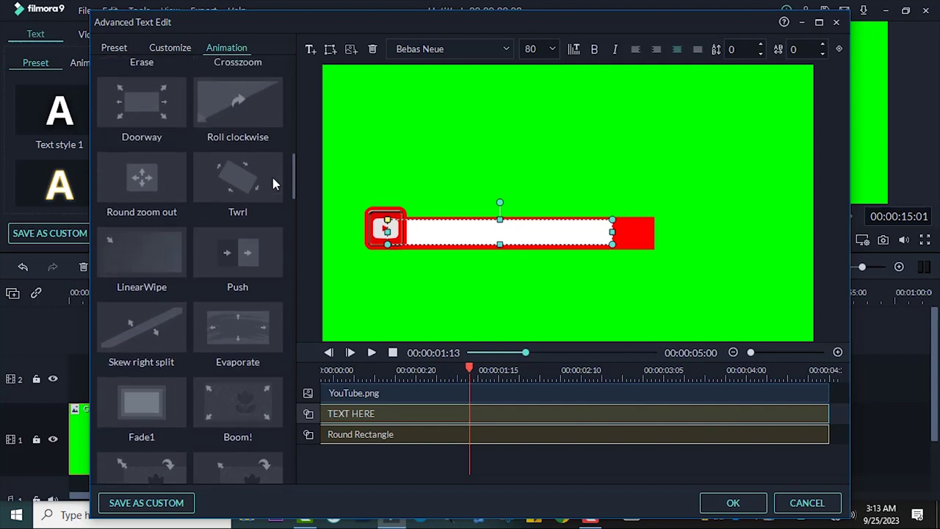
left_click(244, 200)
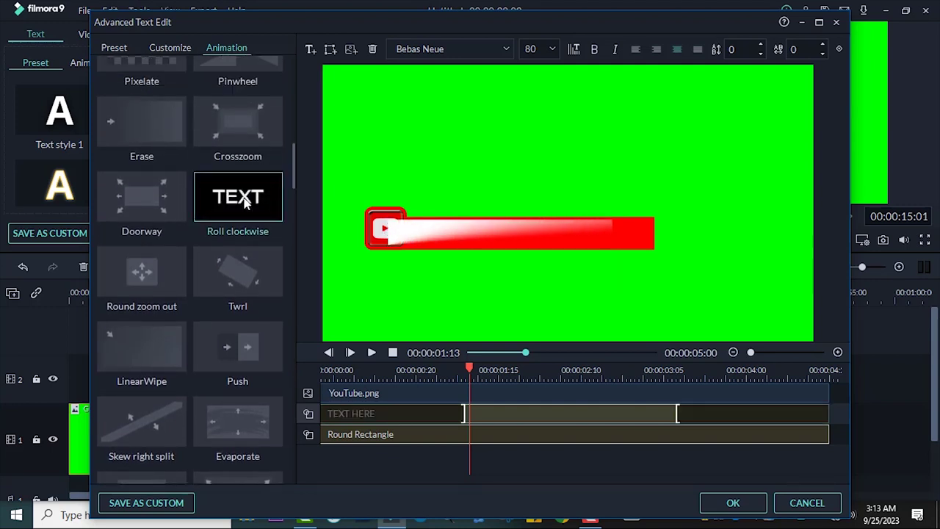
Apply the Roll clockwise animation to the red bar and the YouTube icon.
left_click(636, 236)
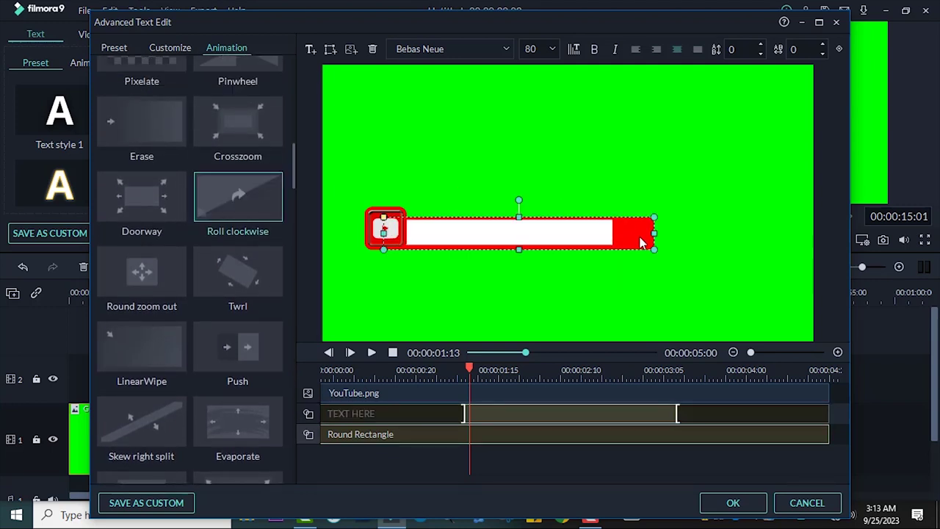
left_click(254, 196)
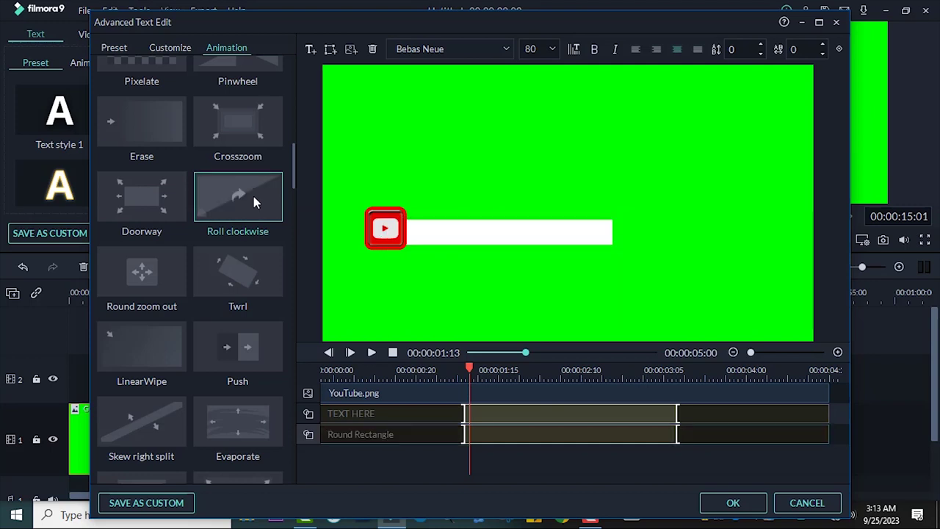
left_click(379, 226)
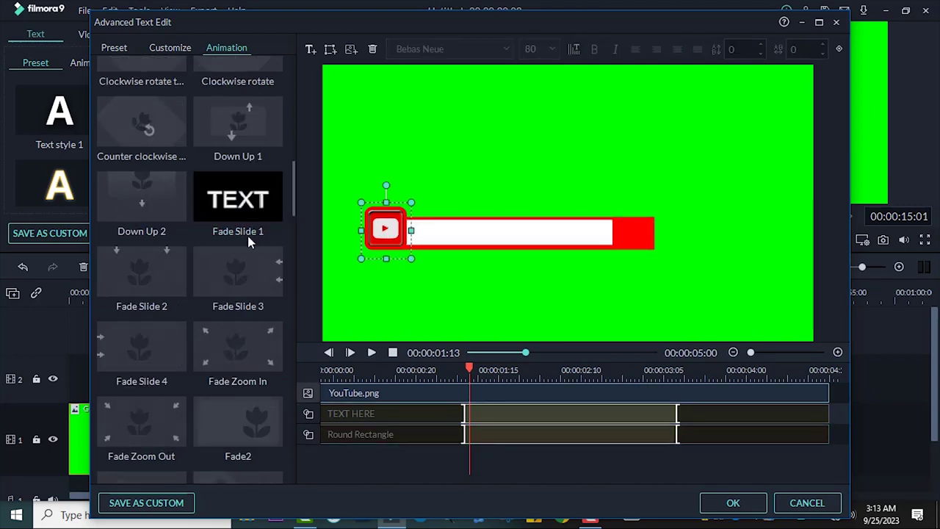
mouse_move(295, 204)
left_mouse_down()
mouse_move(294, 148)
mouse_move(297, 173)
left_mouse_up()
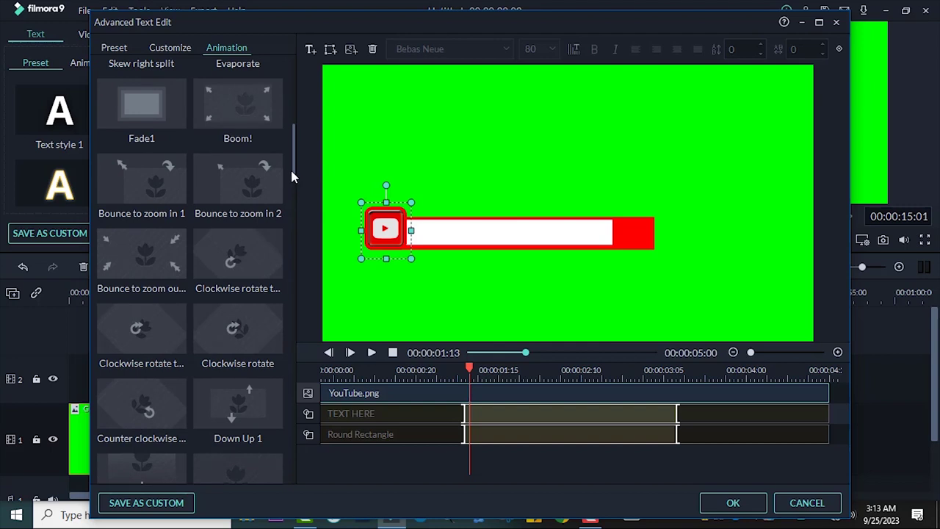
left_click_drag(294, 172, 297, 119)
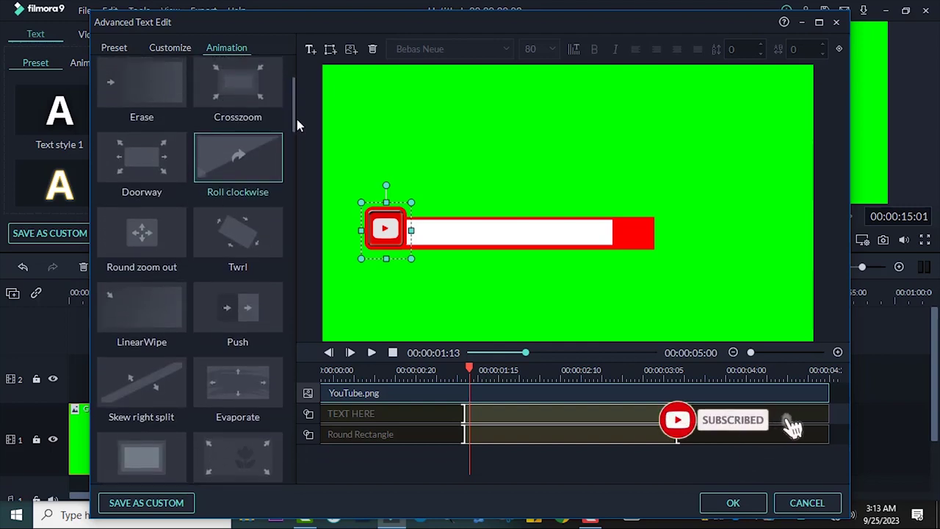
left_click(263, 150)
Preview the title animation from the start and confirm the edits.
left_click(385, 232)
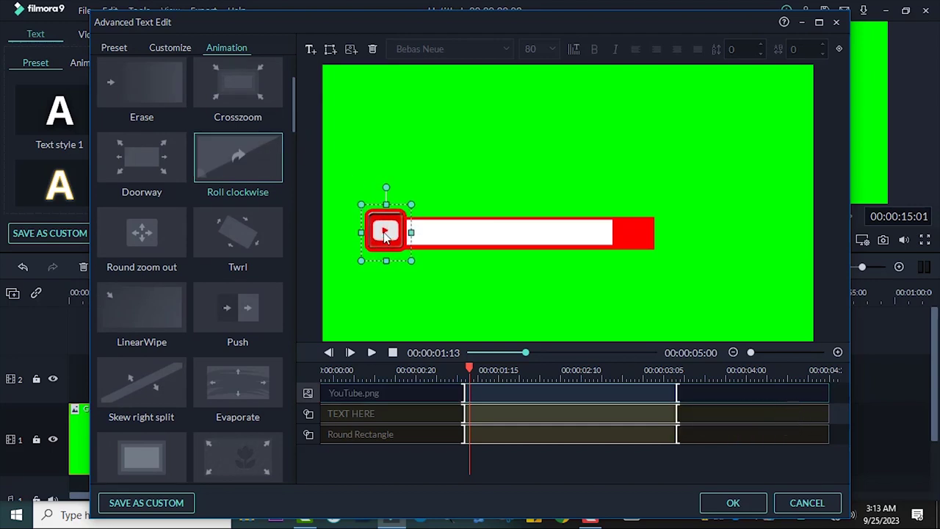
left_click(442, 314)
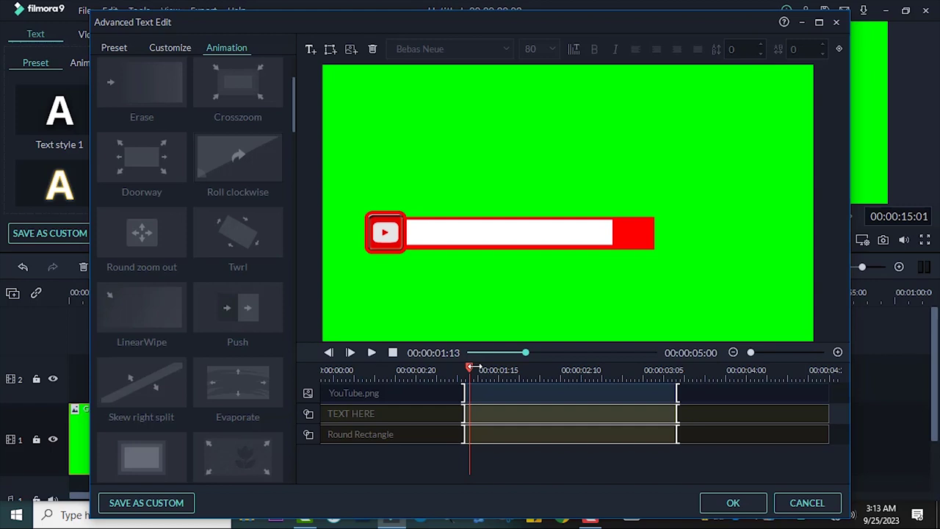
left_click_drag(390, 377, 302, 391)
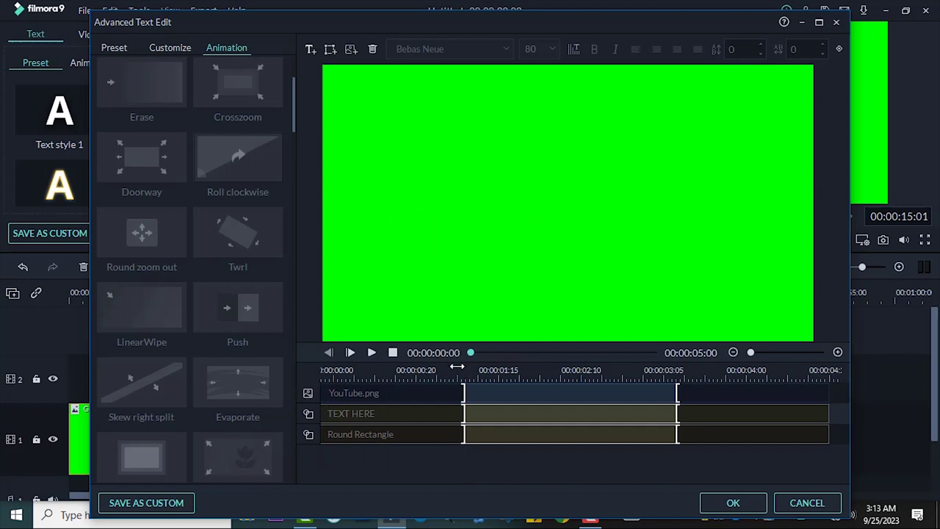
key("space")
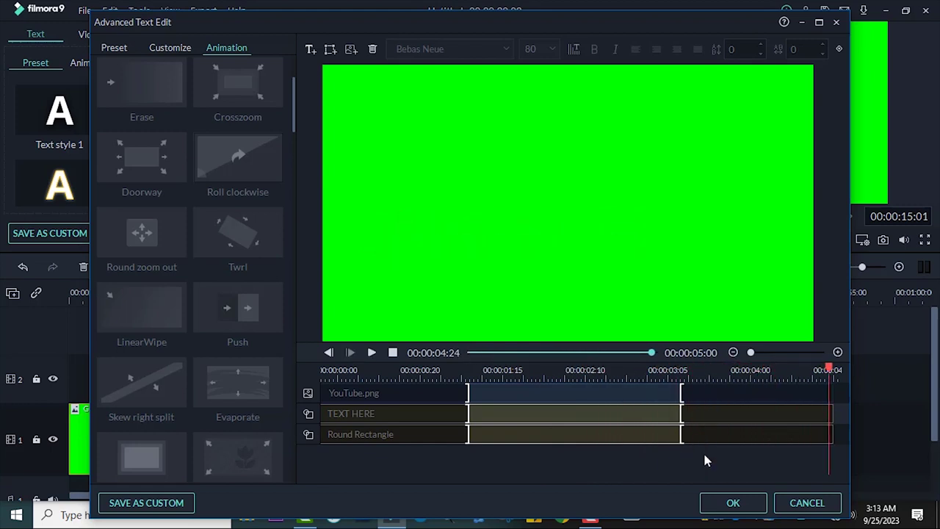
key("Return")
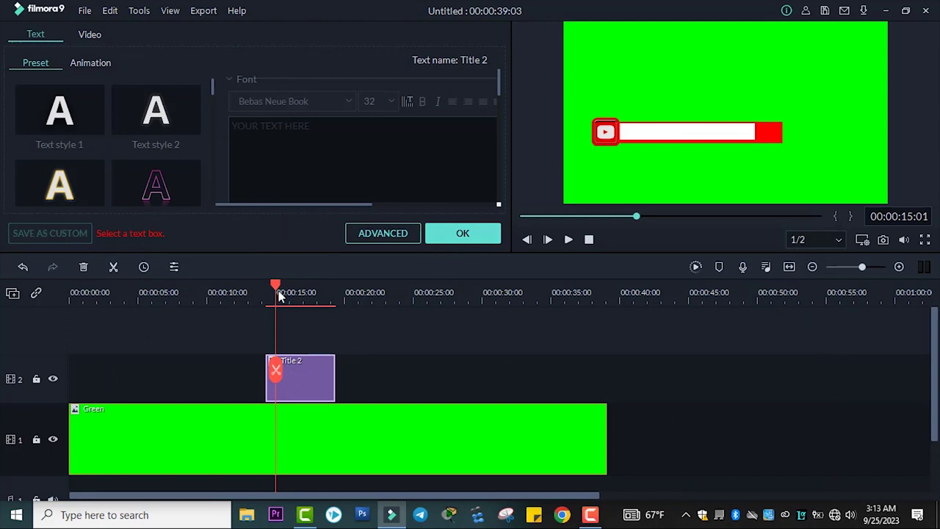
Copy the Title 2 clip, paste it past the footage, and move the copy onto track 2.
left_click_drag(278, 287, 268, 287)
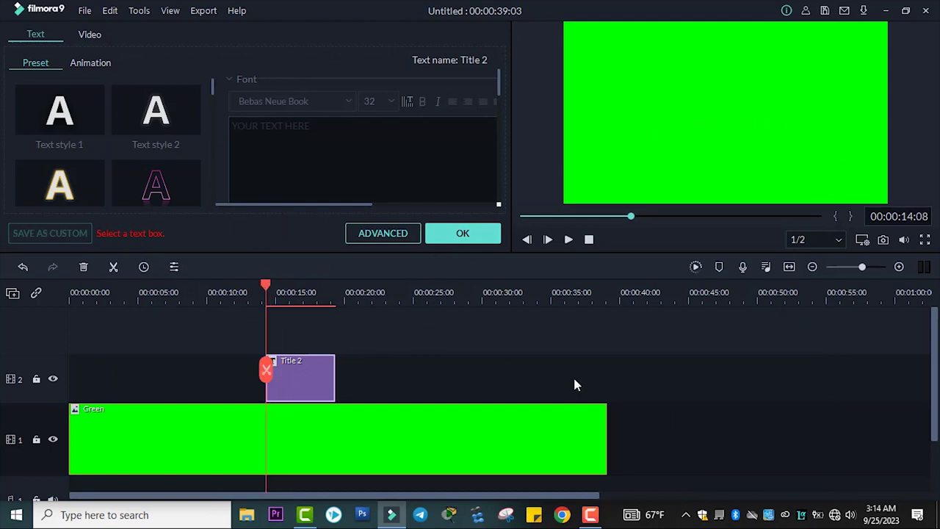
right_click(322, 372)
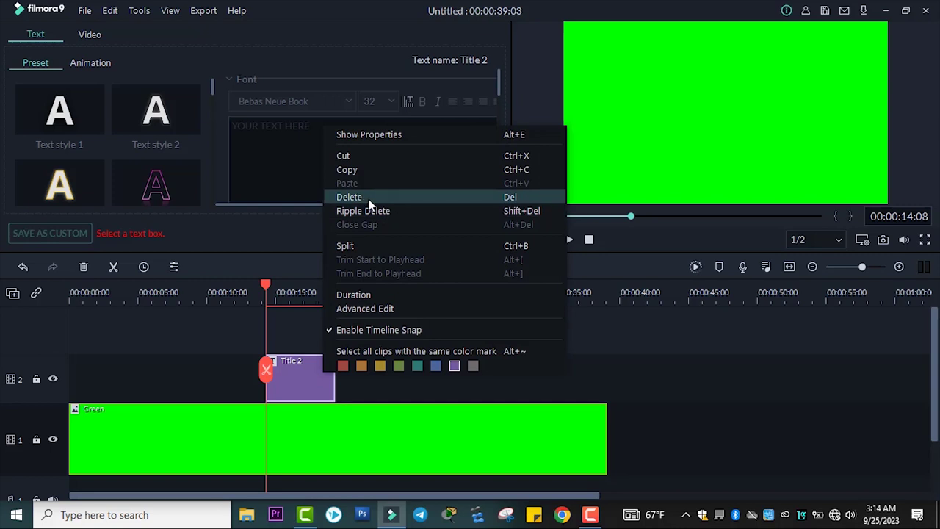
key("Escape")
left_click(667, 291)
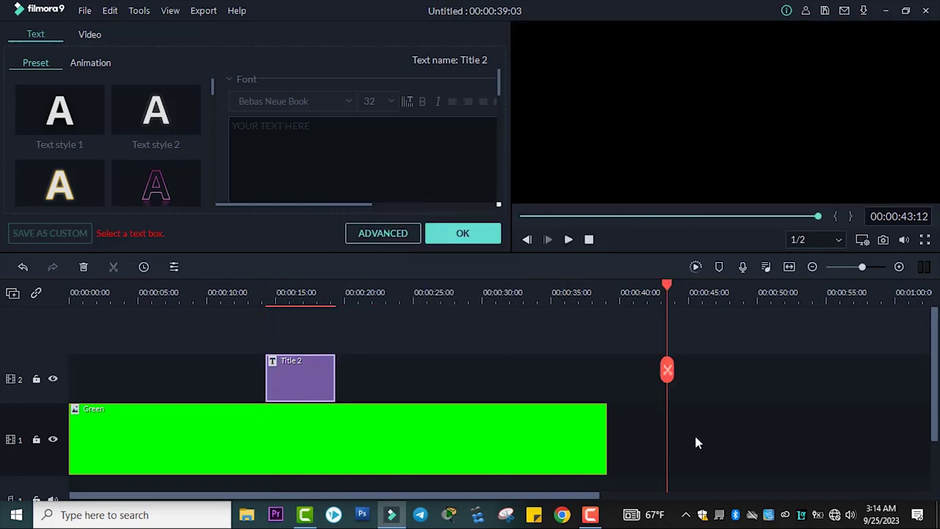
right_click(697, 435)
left_click(720, 240)
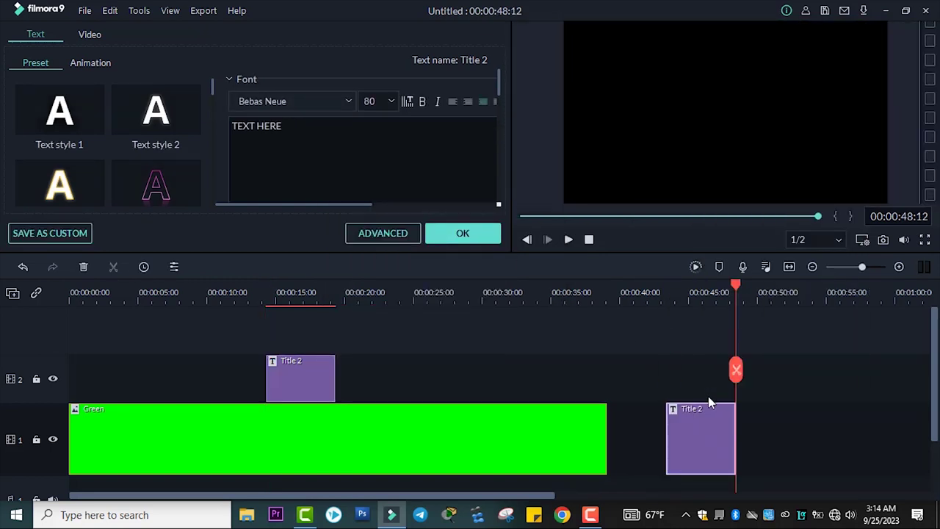
left_click_drag(692, 414, 437, 382)
Delete the leading gap so titles start at zero, then select the second Title 2 clip.
left_click(215, 386)
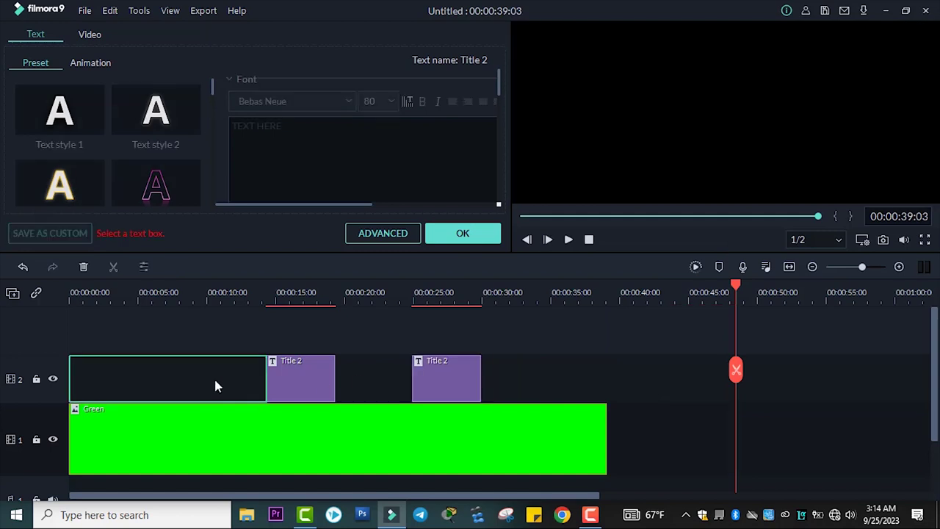
key("Delete")
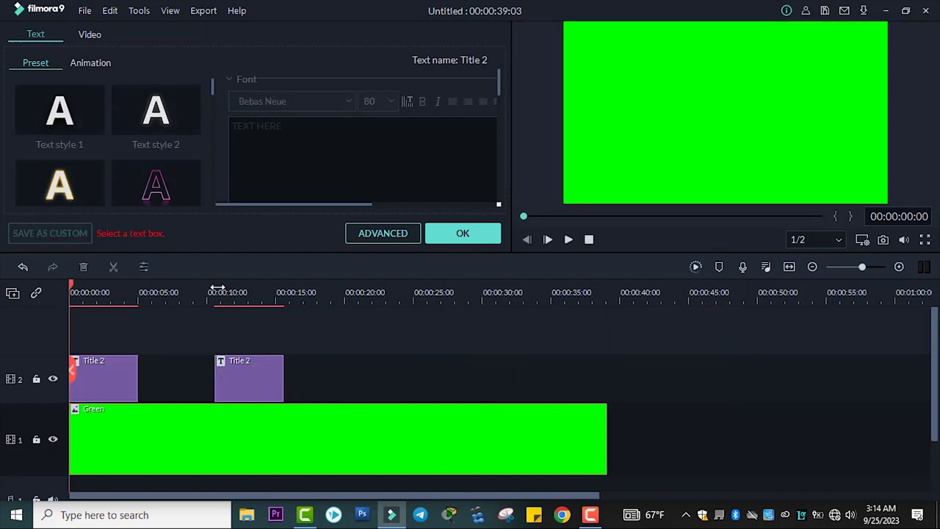
left_click(216, 292)
left_click(250, 311)
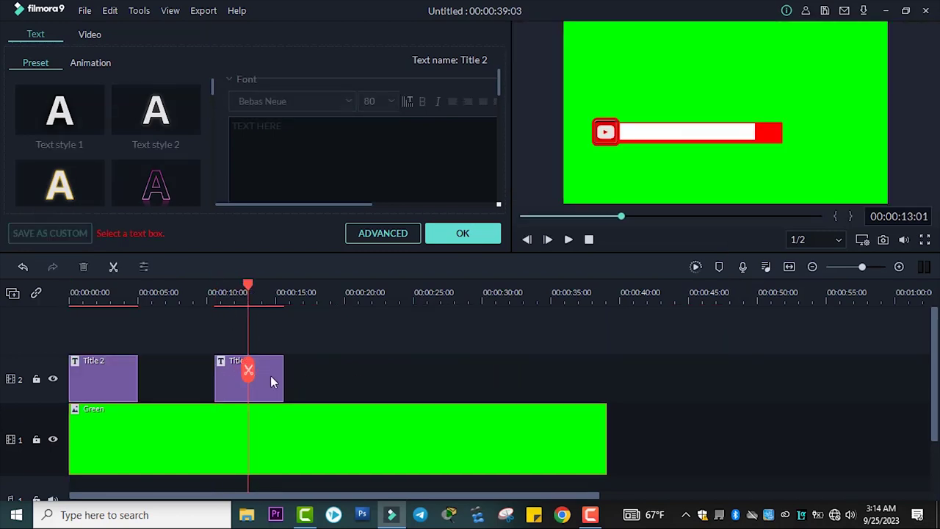
left_click(271, 376)
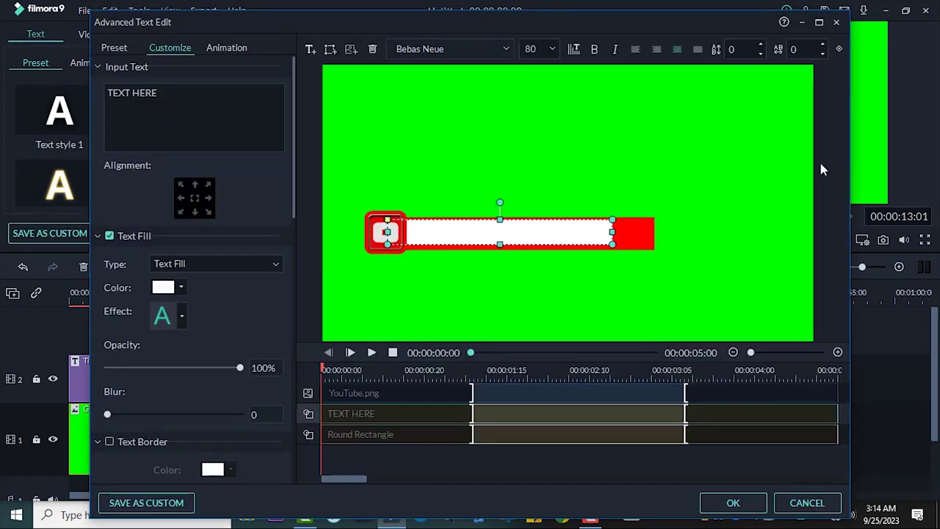
Change the copied bar's fill from red to pure blue #0000ff.
left_click(640, 240)
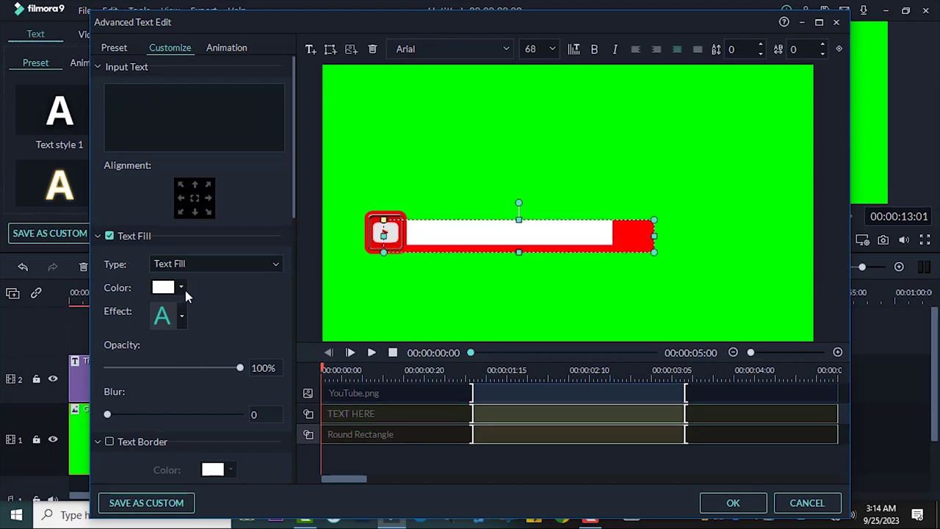
scroll(183, 293, "down", 2)
scroll(187, 308, "down", 6)
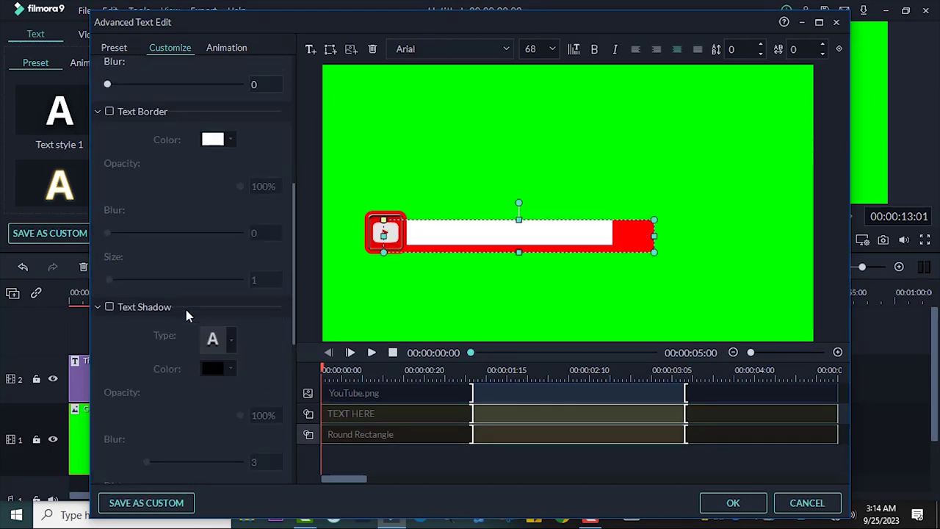
scroll(189, 319, "down", 6)
left_click(181, 342)
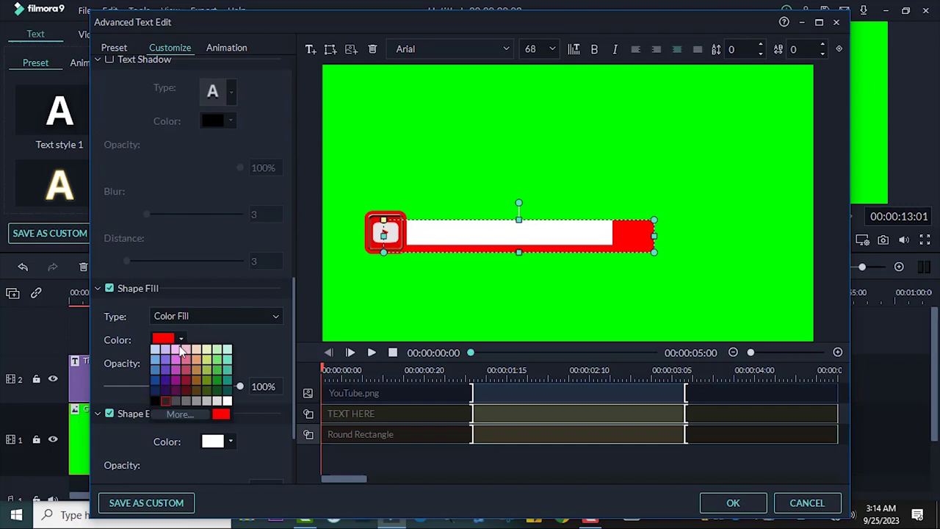
left_click(171, 415)
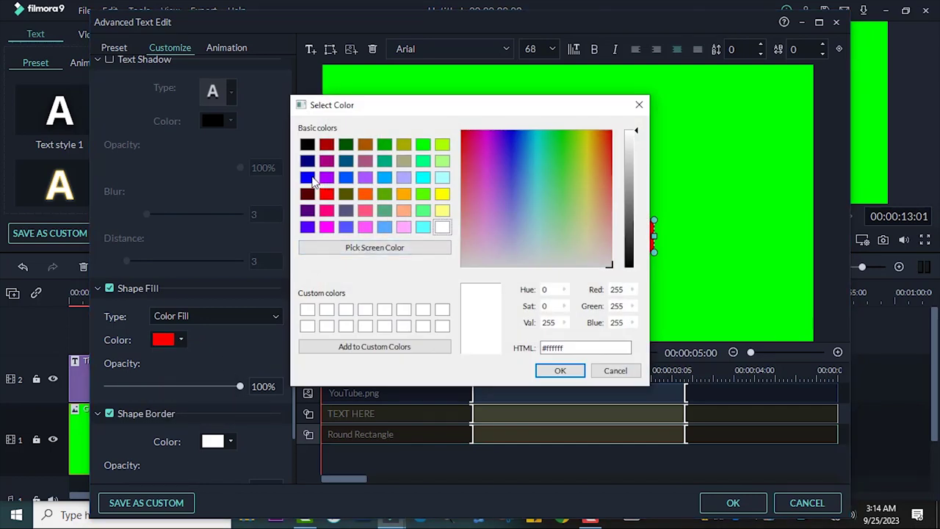
left_click(307, 177)
left_click(562, 371)
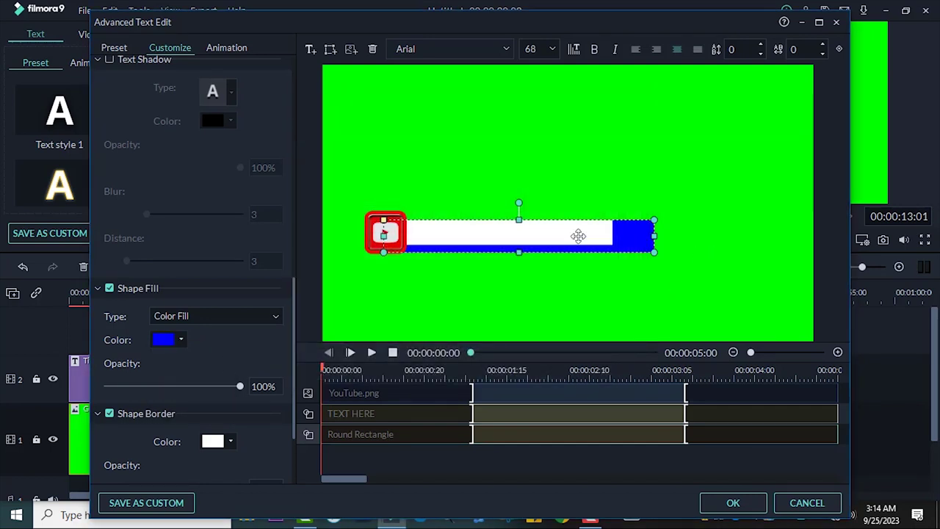
Nudge the white text box down slightly and delete the YouTube logo.
left_click(561, 234)
left_click_drag(561, 234, 559, 239)
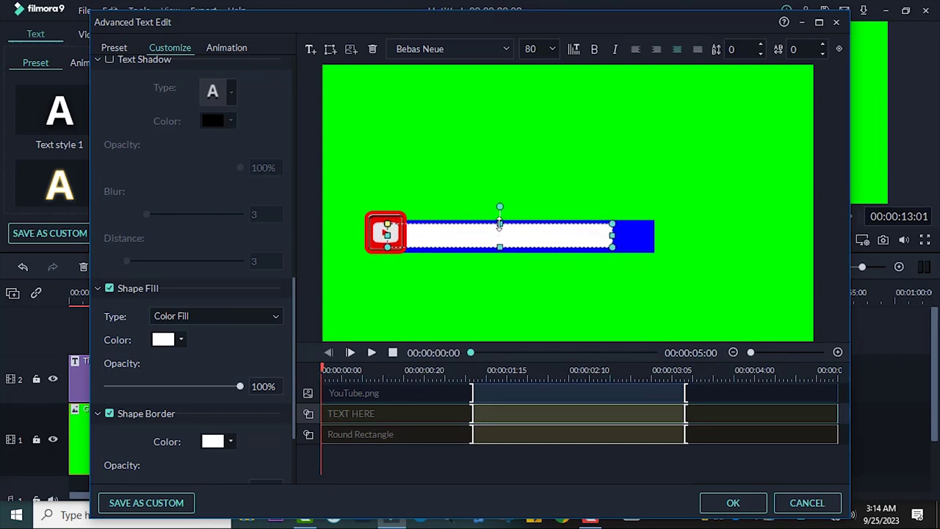
left_click(448, 208)
left_click(382, 228)
key("Delete")
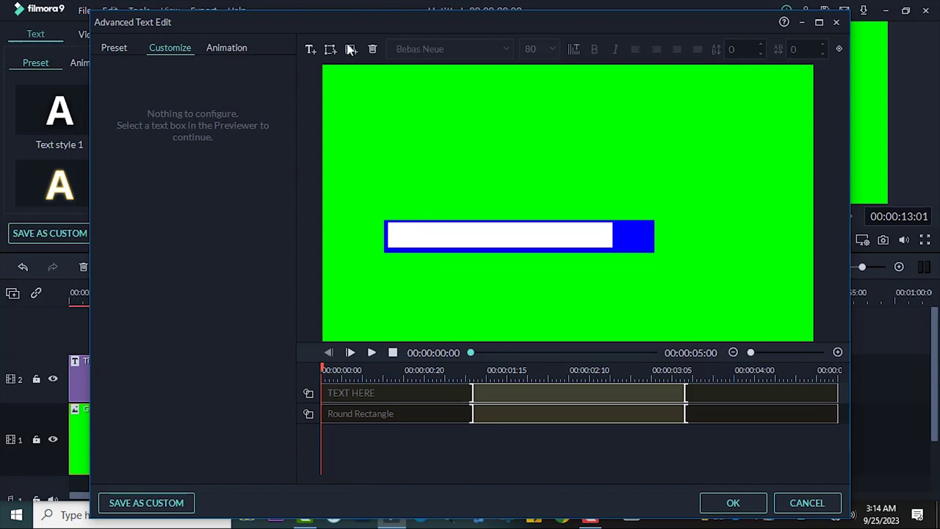
Insert fb.png, shrink it and place it at the blue bar's left end.
left_click(352, 49)
scroll(544, 127, "down", 1)
left_click(292, 117)
left_click(435, 316)
left_click_drag(690, 68, 647, 132)
mouse_move(639, 189)
left_mouse_down()
mouse_move(594, 210)
mouse_move(629, 162)
mouse_move(587, 195)
mouse_move(382, 239)
left_mouse_up()
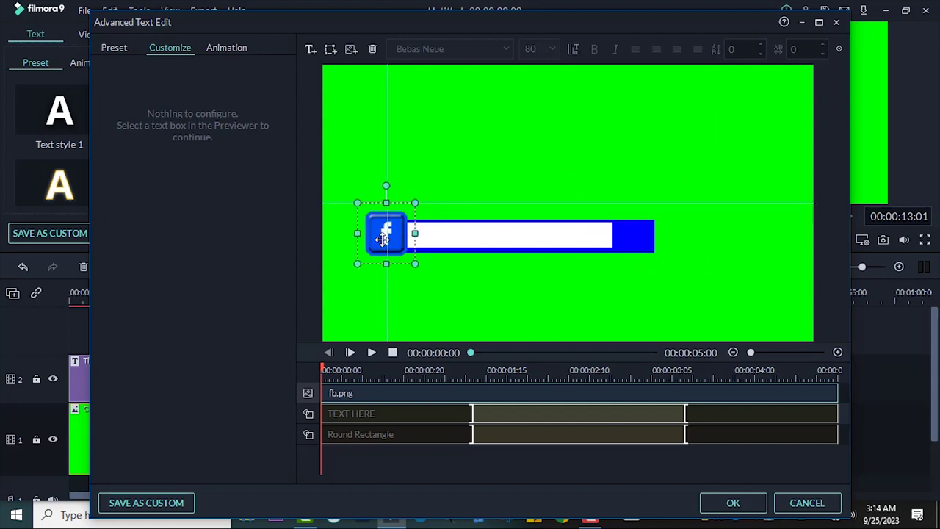
key("Down")
key("Down")
key("Down")
key("Left")
key("Left")
key("Left")
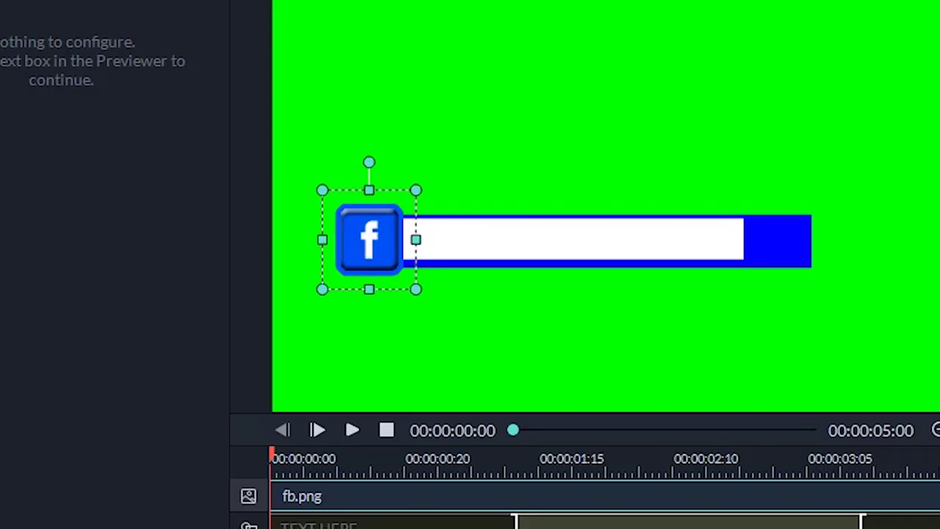
Give the Facebook icon the Roll clockwise animation and apply the title edits.
left_click(226, 47)
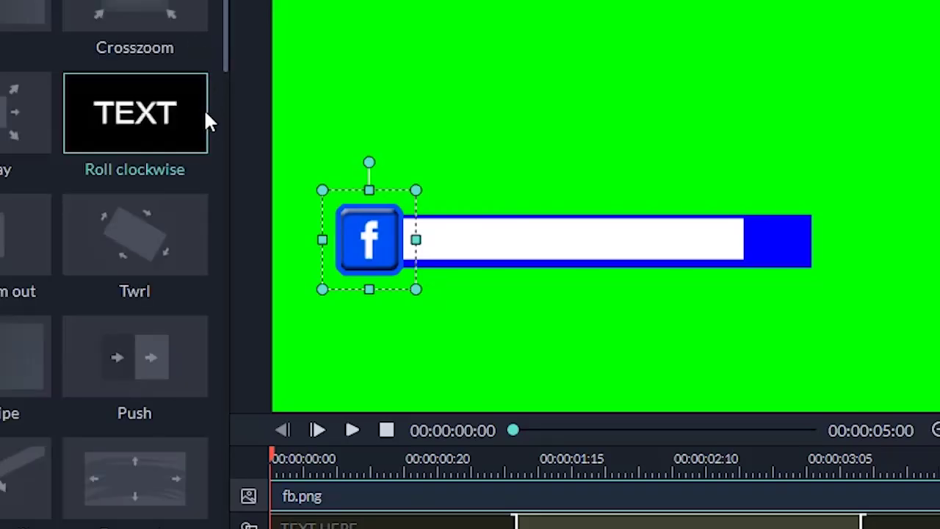
left_click(143, 120)
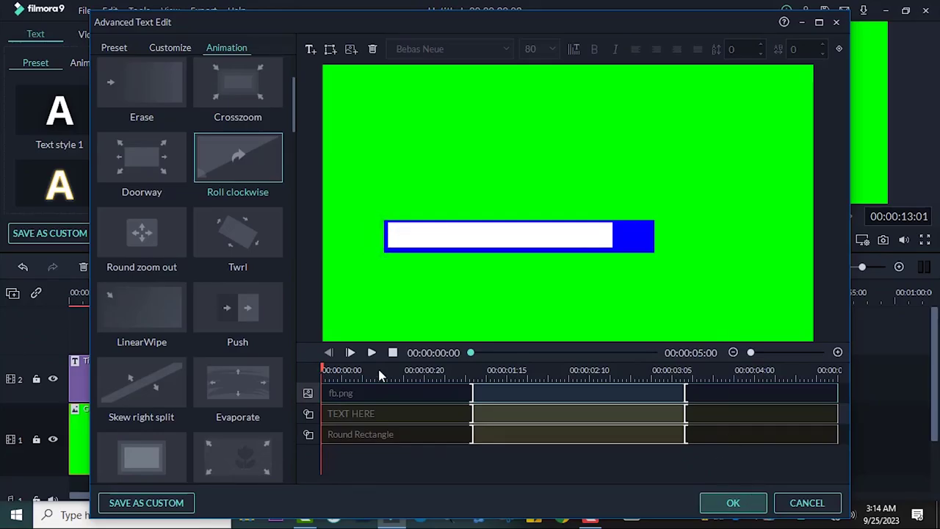
left_click(748, 507)
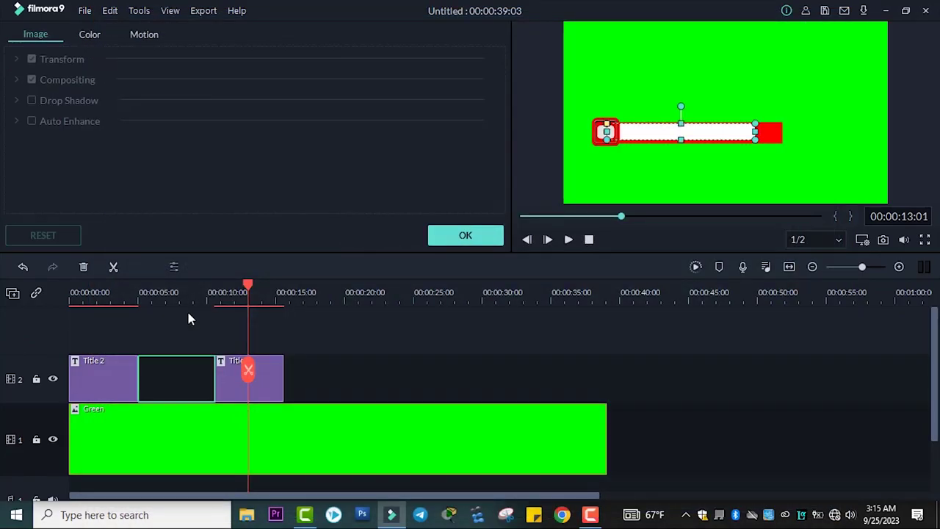
Close the image panel, delete the empty gap between the titles, and exit full-screen preview.
left_click(467, 237)
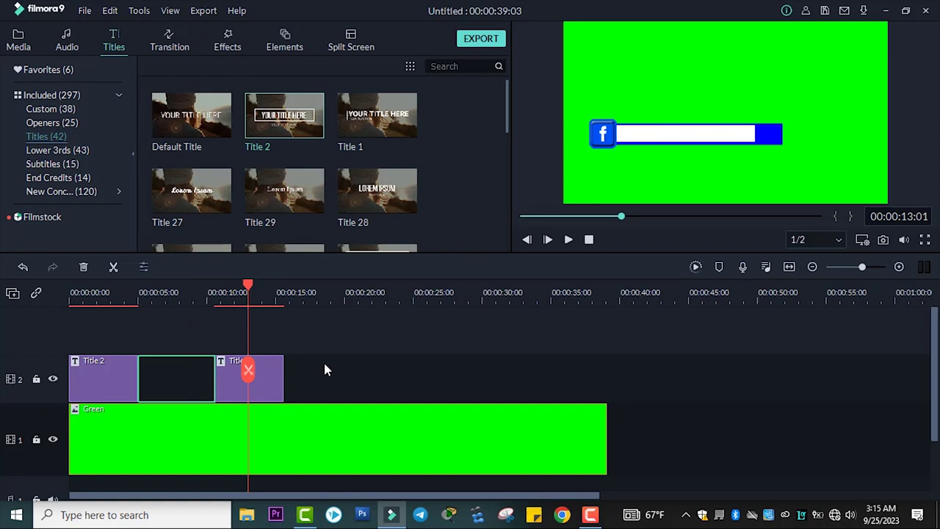
key("Delete")
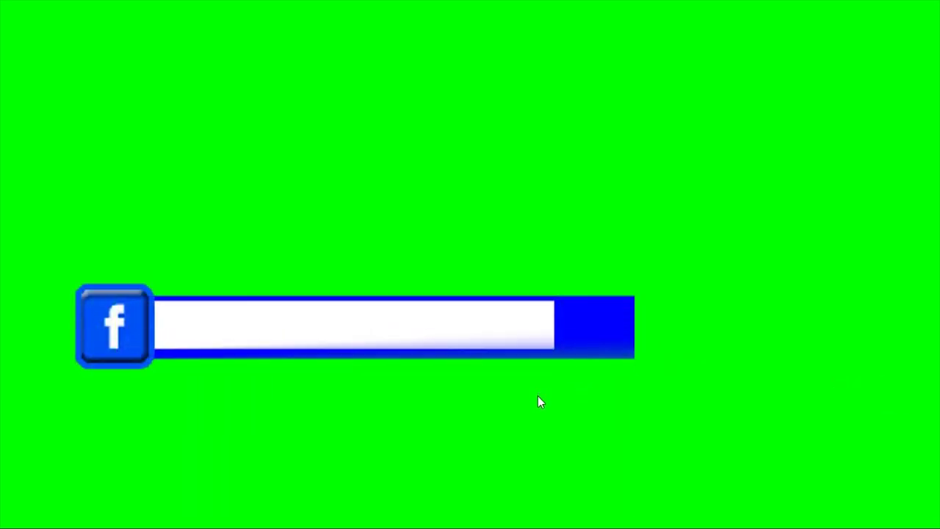
key("Escape")
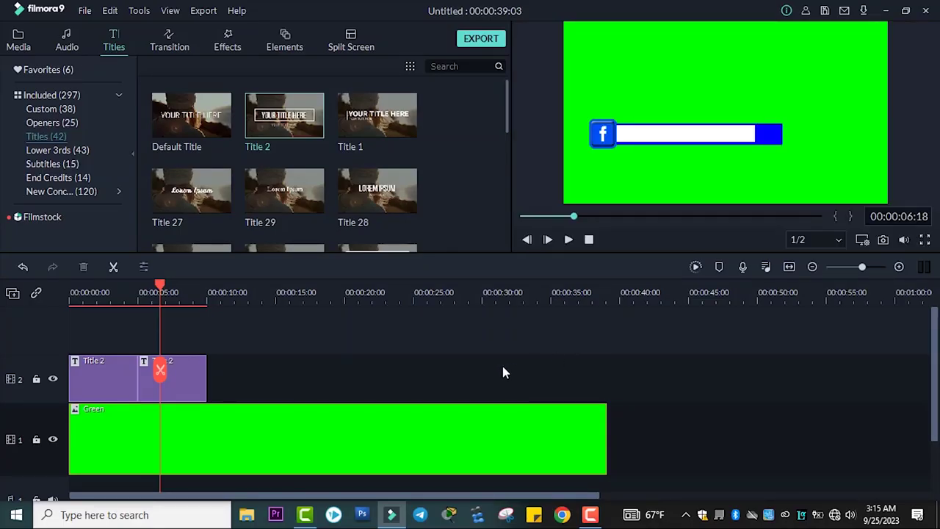